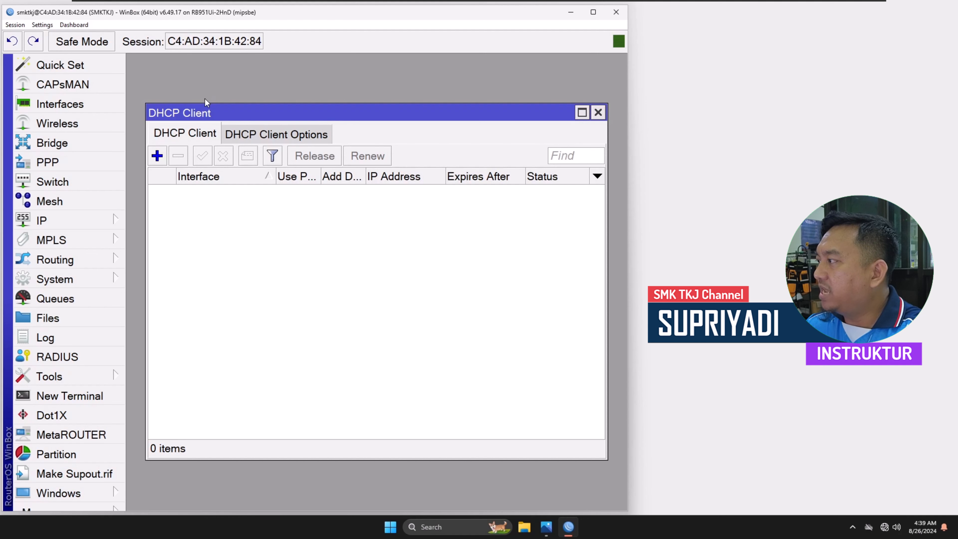
# Add a DHCP client on ether1 with Use Peer DNS enabled, Use Peer NTP disabled and Add Default Route set to yes.
pyautogui.click(156, 155)
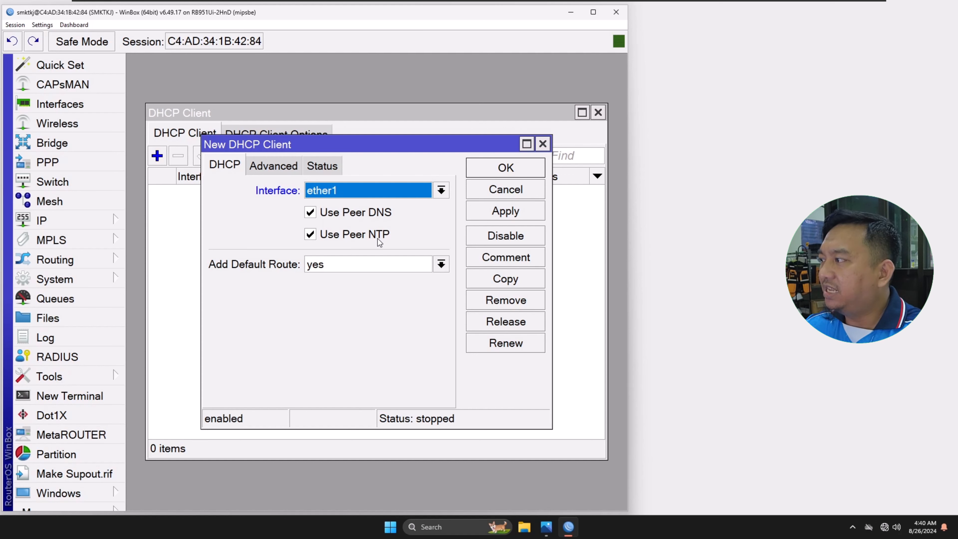
pyautogui.click(310, 235)
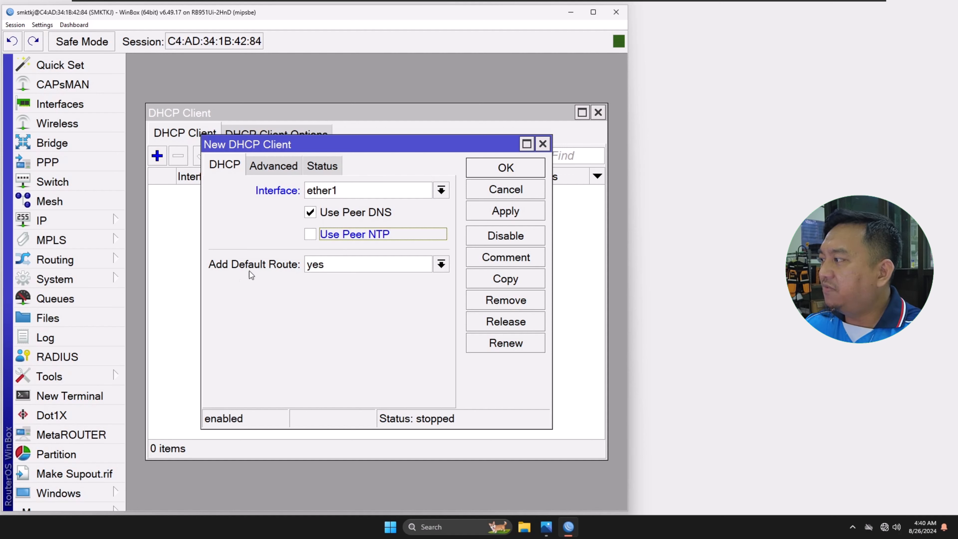
pyautogui.click(353, 269)
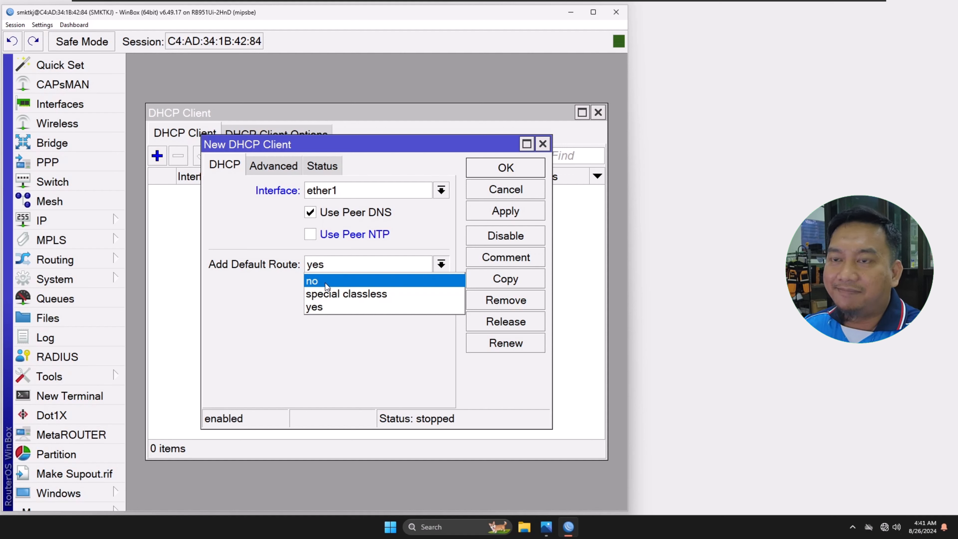
pyautogui.click(324, 306)
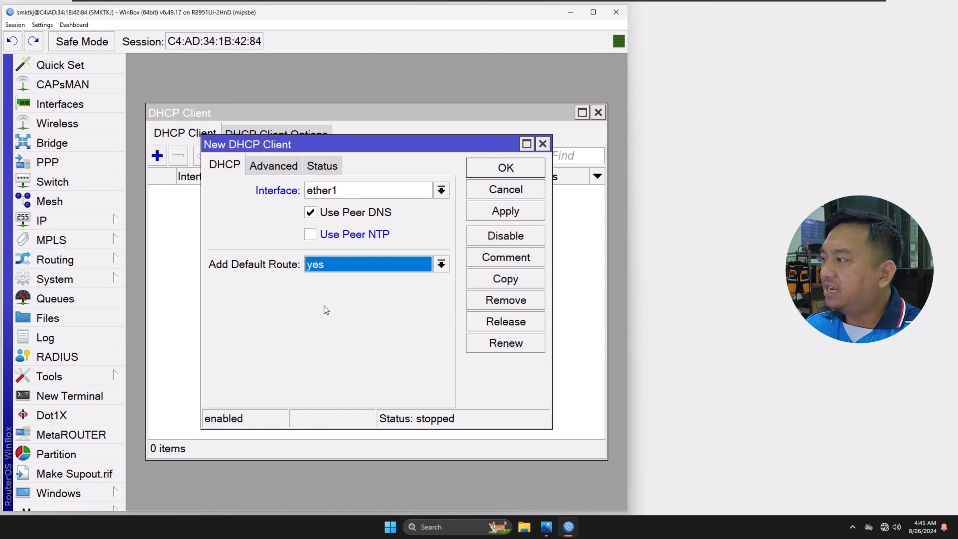
pyautogui.click(485, 213)
pyautogui.click(499, 174)
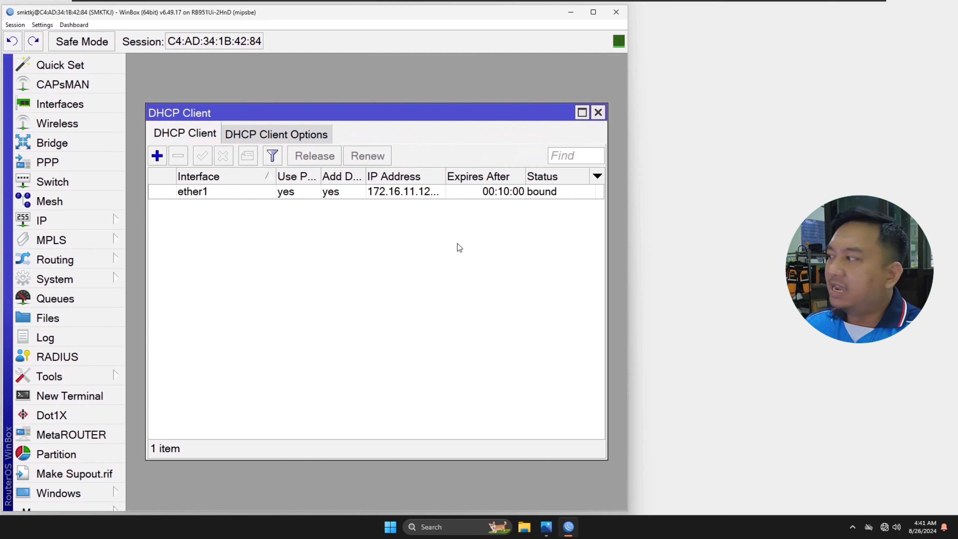
pyautogui.click(410, 197)
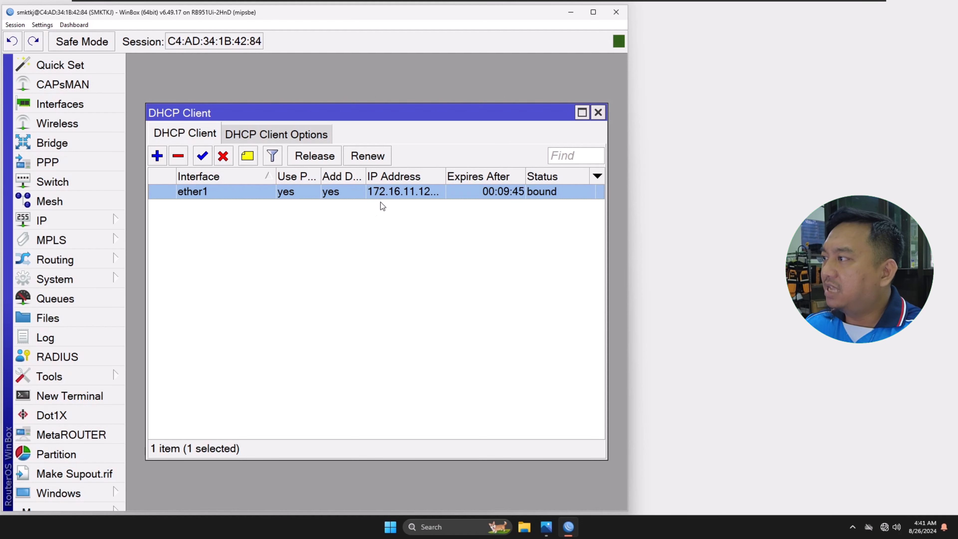
pyautogui.click(598, 113)
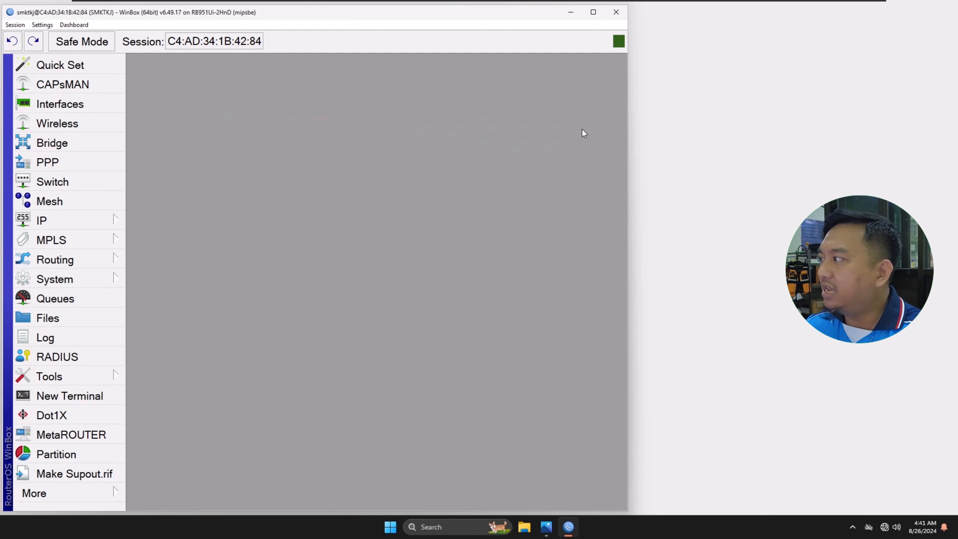
# Check the IP address list for the address assigned to ether1, widening the Address column to show it in full.
pyautogui.click(95, 223)
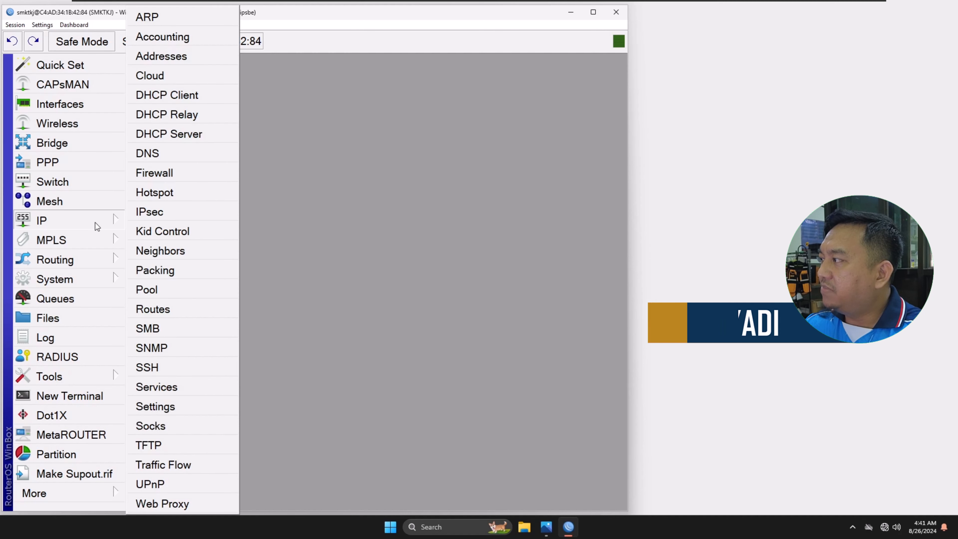
pyautogui.click(199, 57)
pyautogui.click(299, 182)
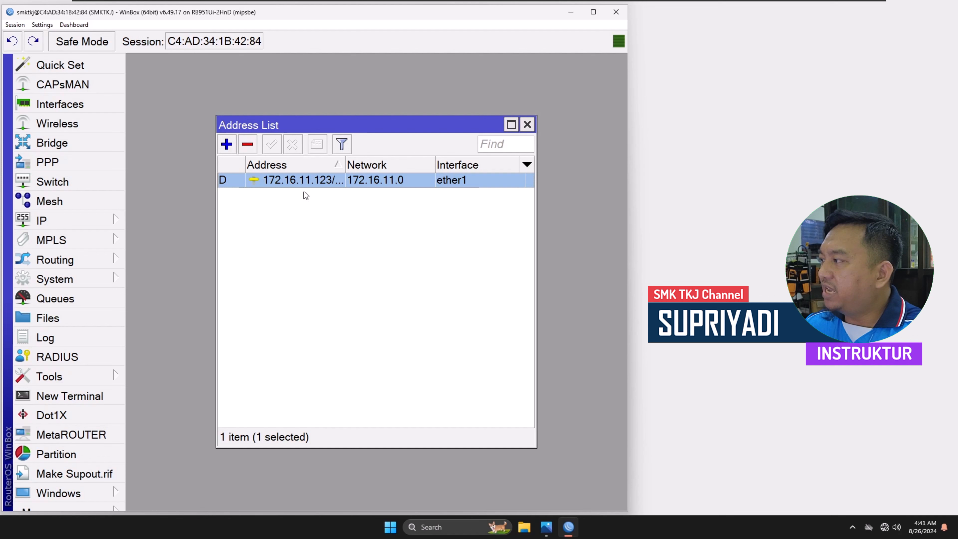
pyautogui.doubleClick(342, 168)
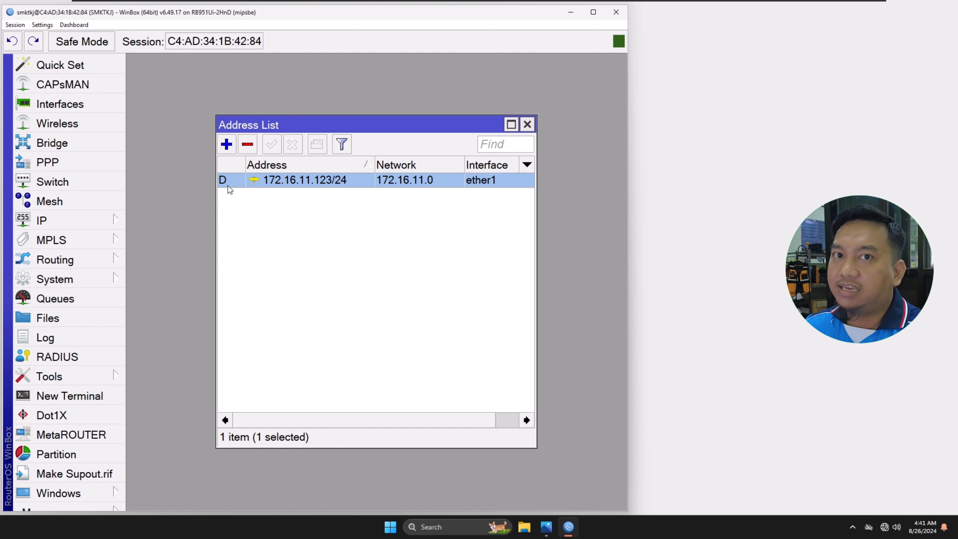
pyautogui.moveTo(229, 189)
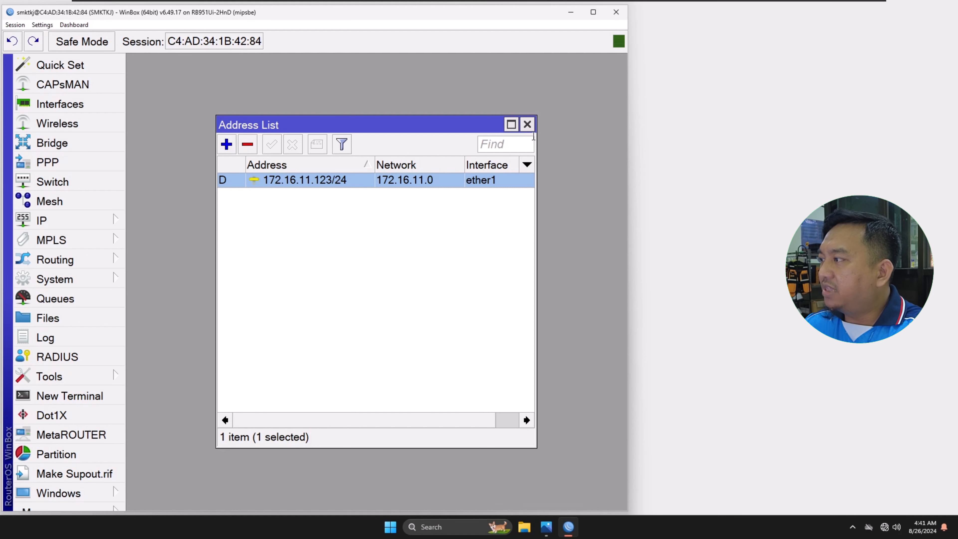
pyautogui.click(527, 124)
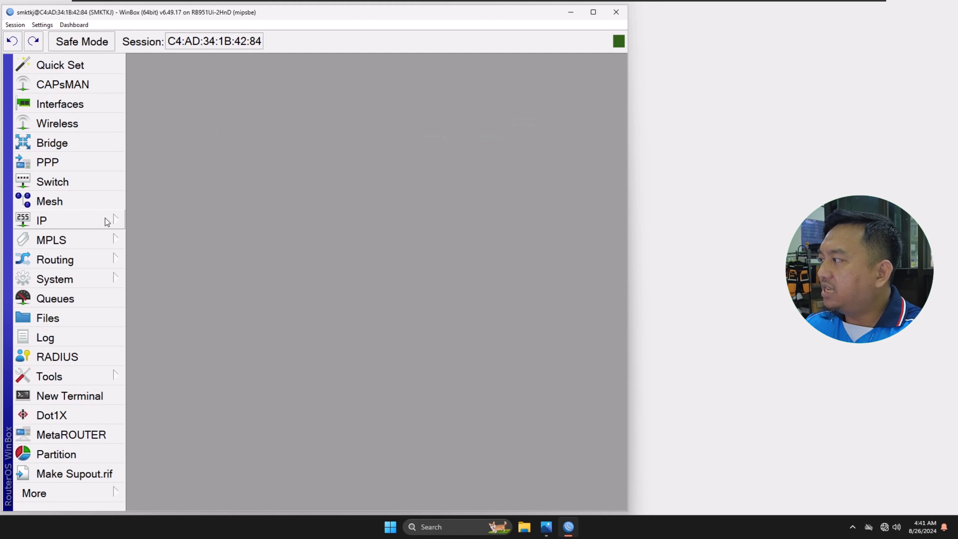
# Review the dynamic servers in the router's DNS settings.
pyautogui.click(91, 220)
pyautogui.click(190, 154)
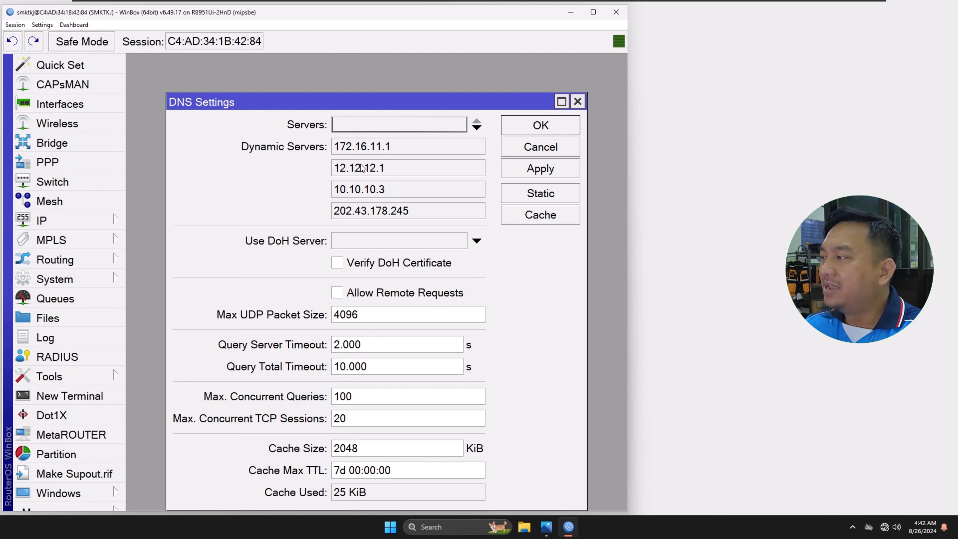
pyautogui.click(528, 128)
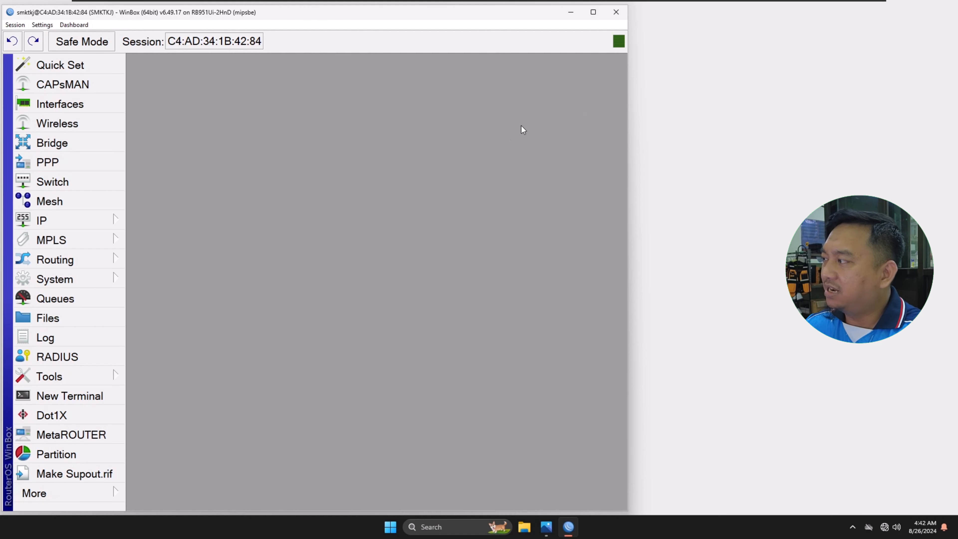
# Inspect the IP route list for the default route 0.0.0.0/0 and its gateway.
pyautogui.click(93, 225)
pyautogui.click(187, 309)
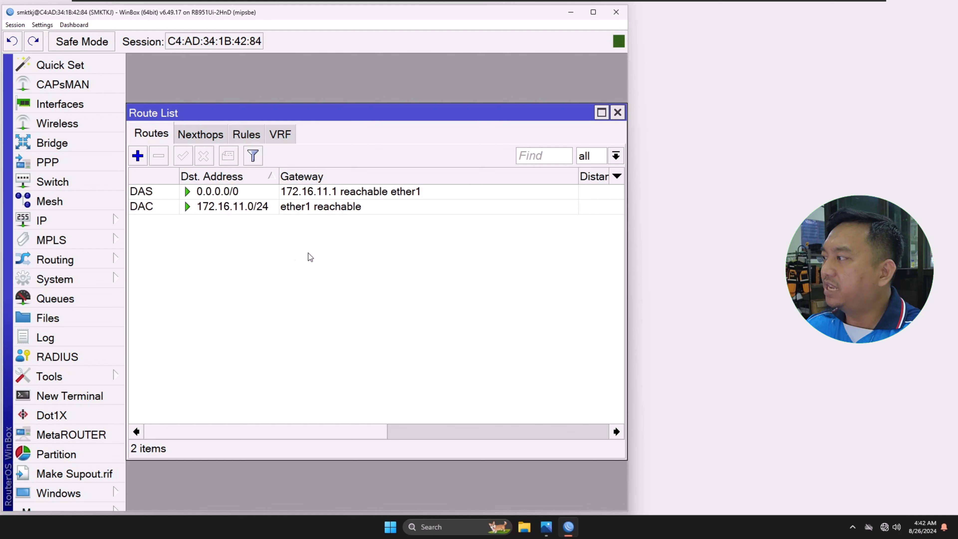
pyautogui.click(292, 196)
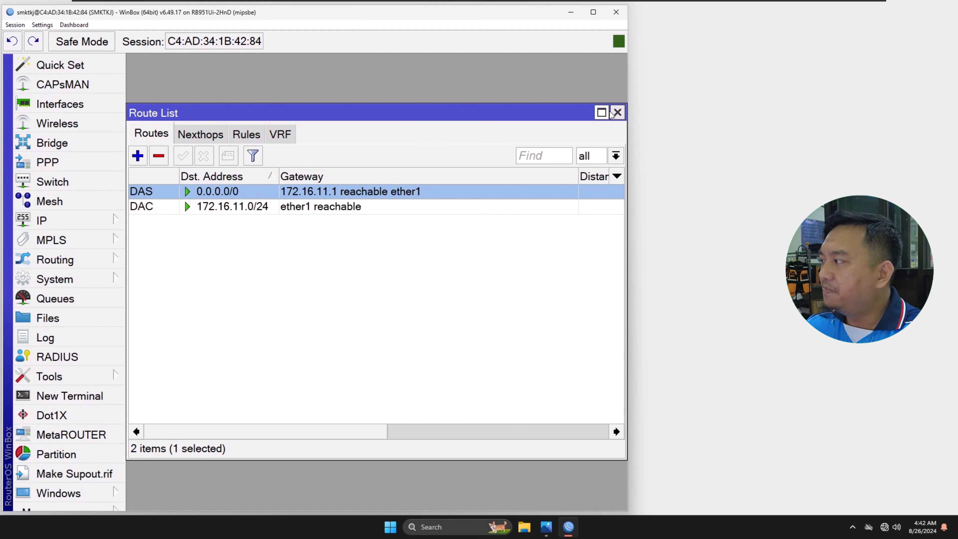
pyautogui.click(617, 112)
# Test internet connectivity by pinging google.com from a new terminal, skipping the software license, and close the terminal when done.
pyautogui.click(94, 400)
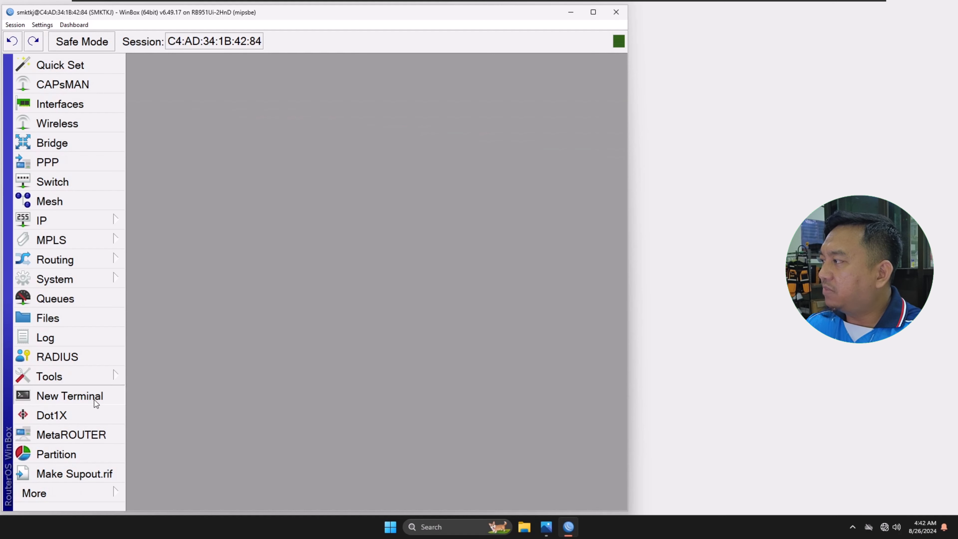
pyautogui.moveTo(319, 122); pyautogui.dragTo(321, 73)
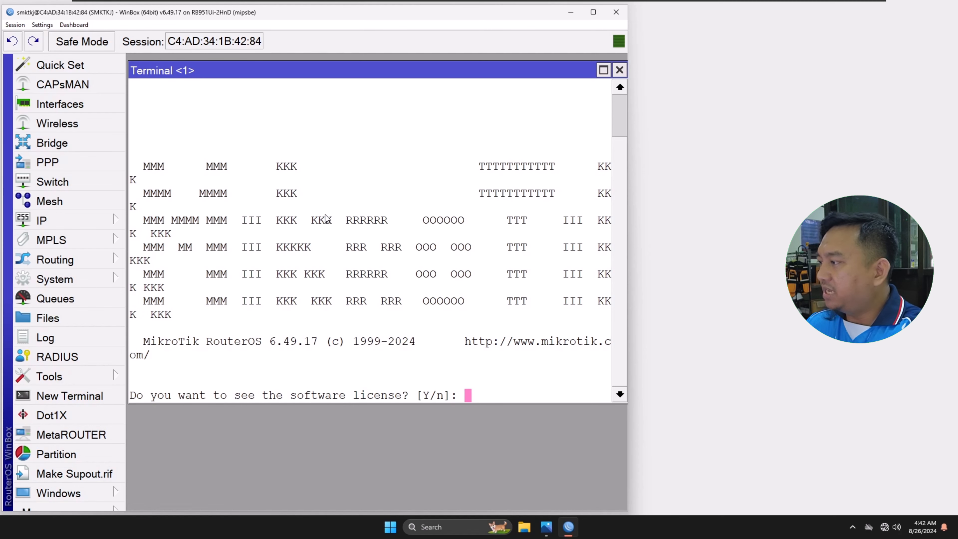
pyautogui.write('n')
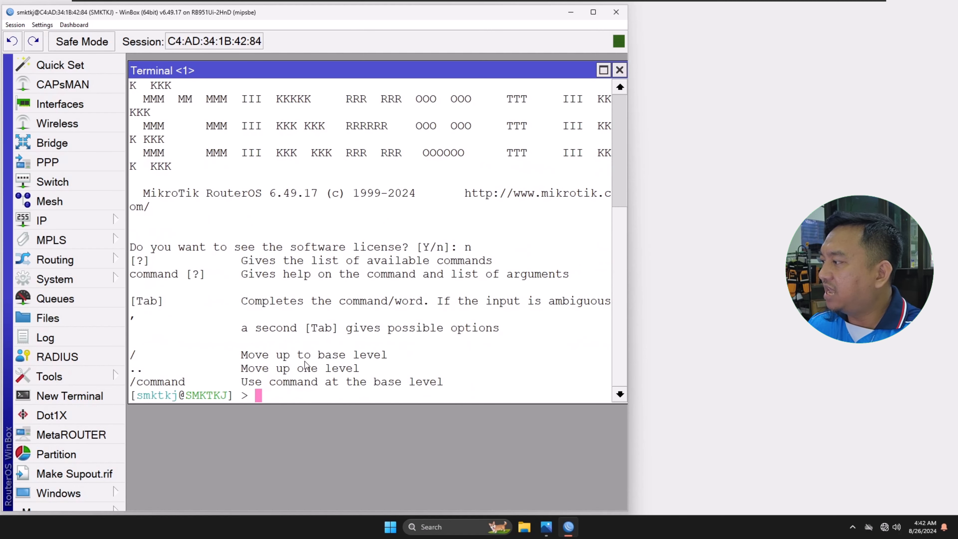
pyautogui.moveTo(316, 405); pyautogui.dragTo(331, 318)
pyautogui.write('pi')
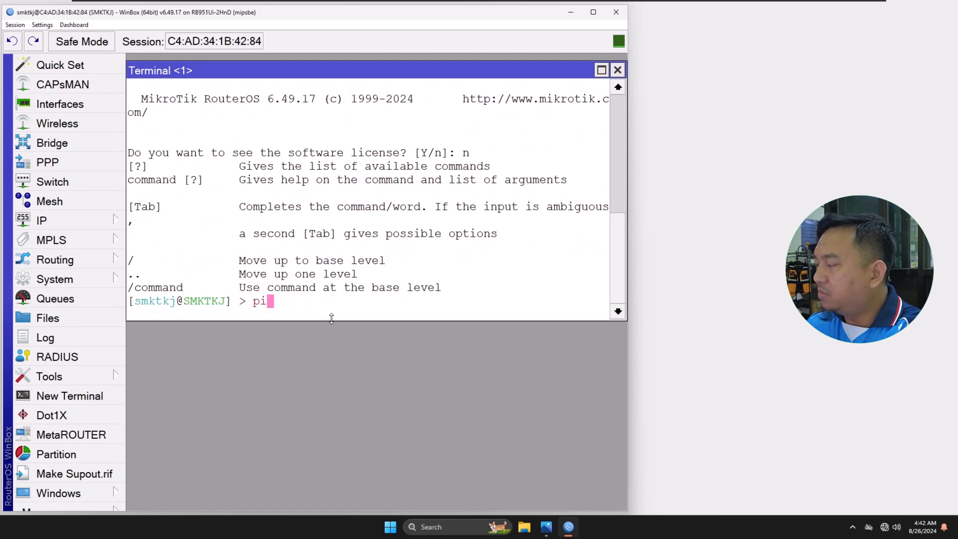
pyautogui.write('ng google')
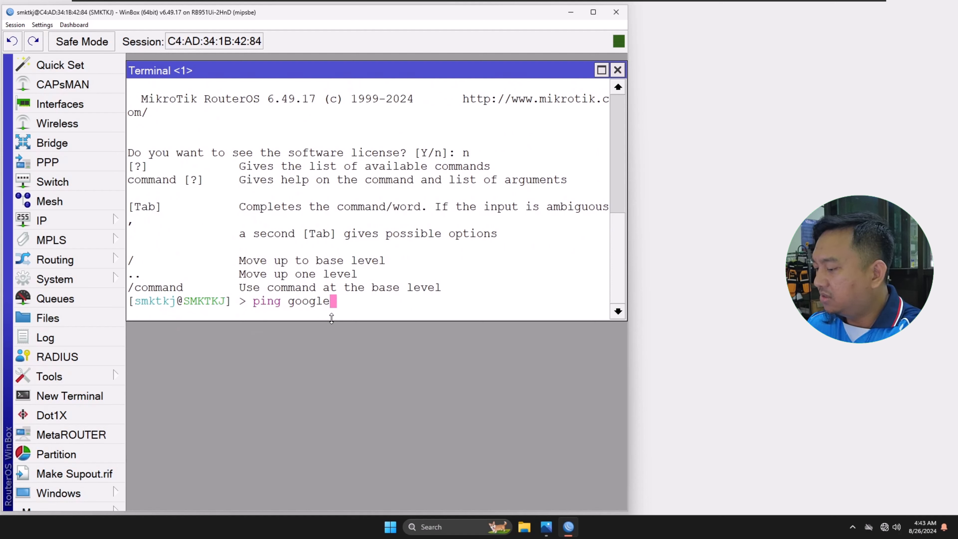
pyautogui.write('.com')
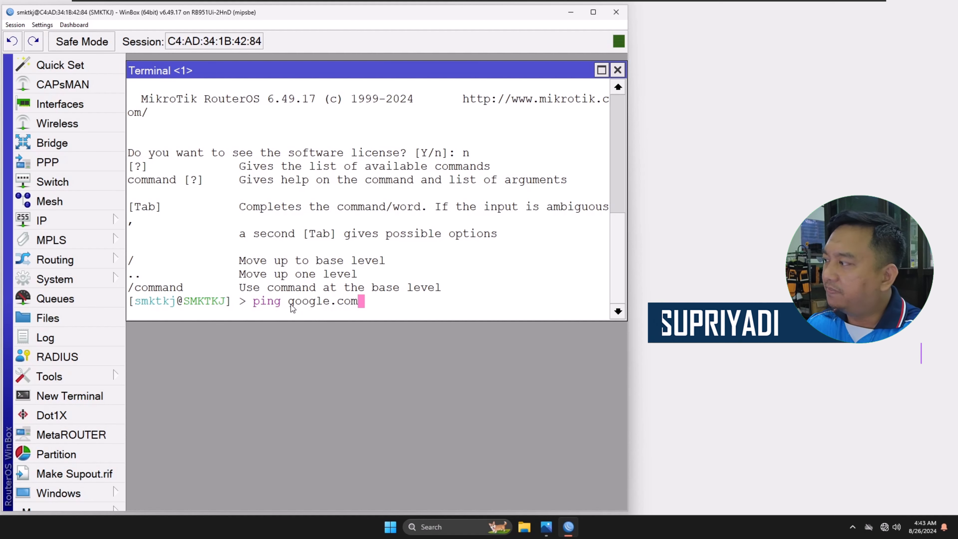
pyautogui.press('Return')
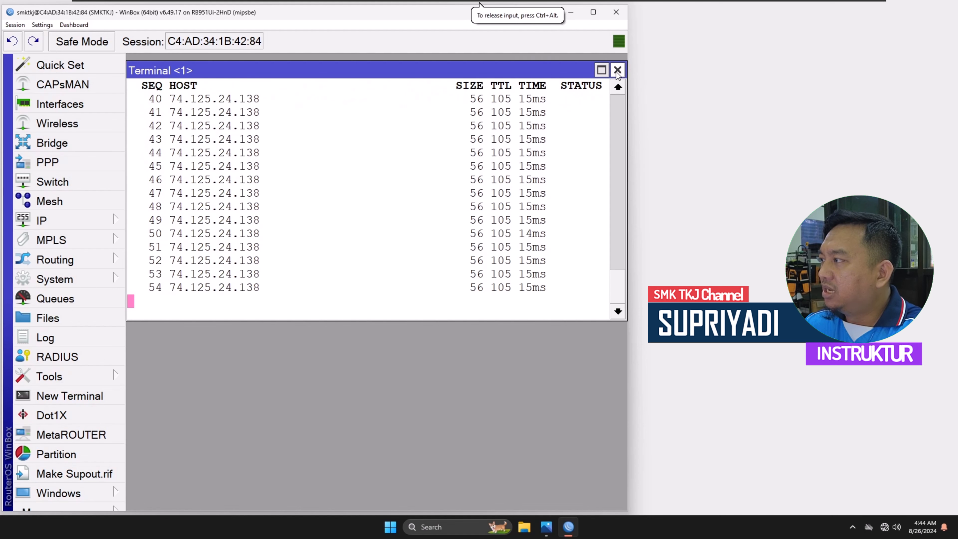
pyautogui.click(617, 70)
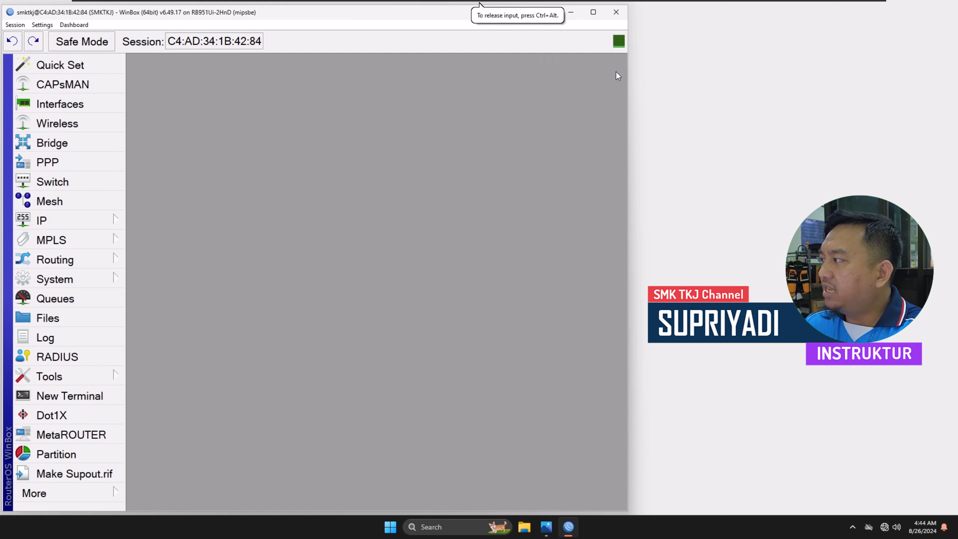
# Add the IP address 192.168.1.1/24 to the ether2 interface.
pyautogui.click(82, 223)
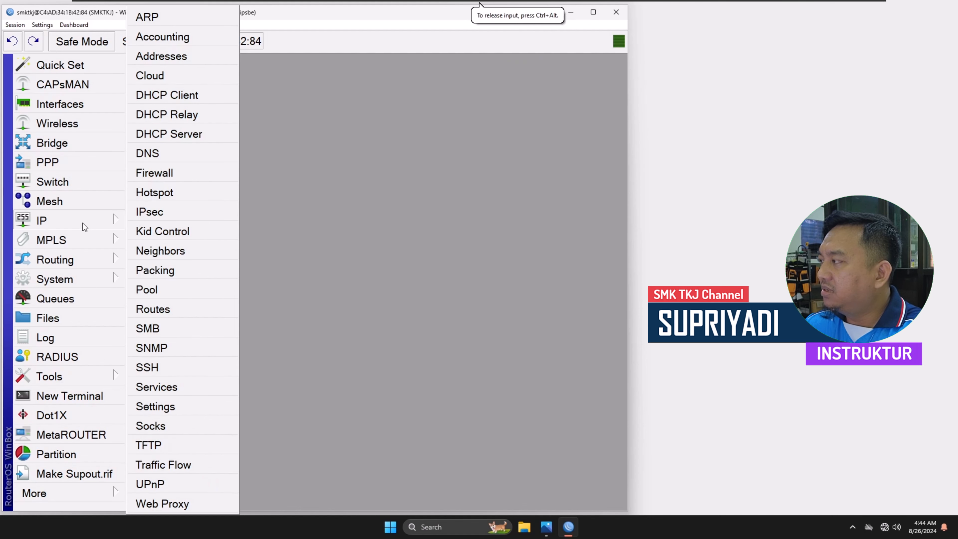
pyautogui.click(203, 59)
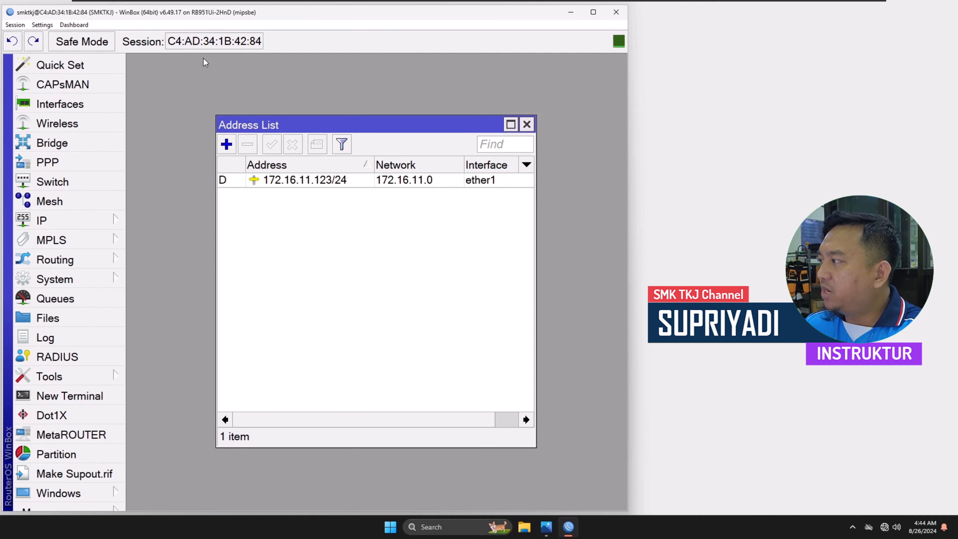
pyautogui.click(226, 145)
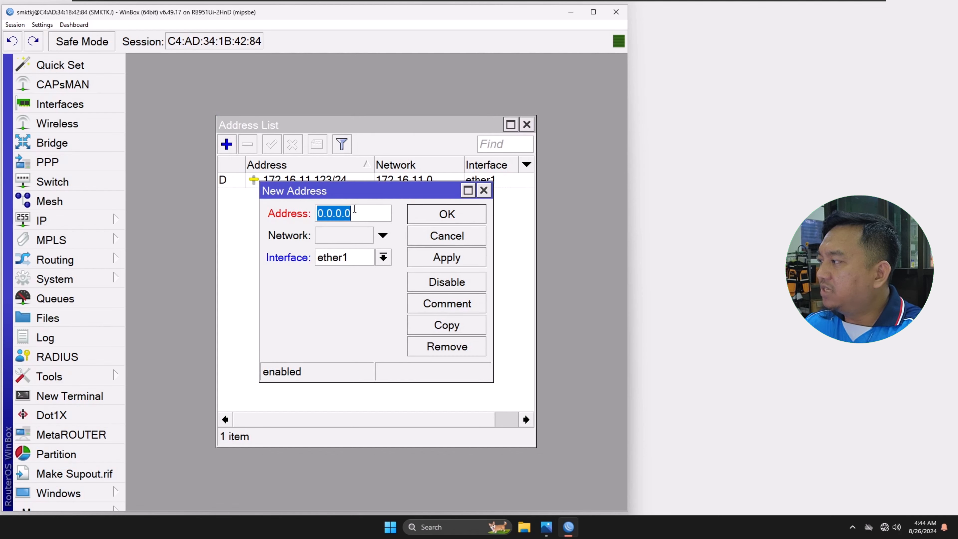
pyautogui.moveTo(361, 211); pyautogui.dragTo(300, 212)
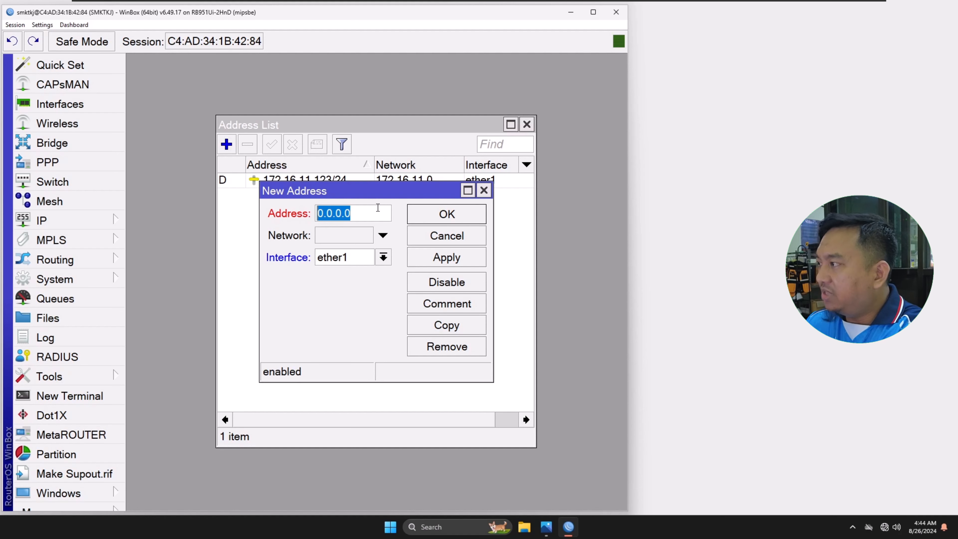
pyautogui.write('192.1')
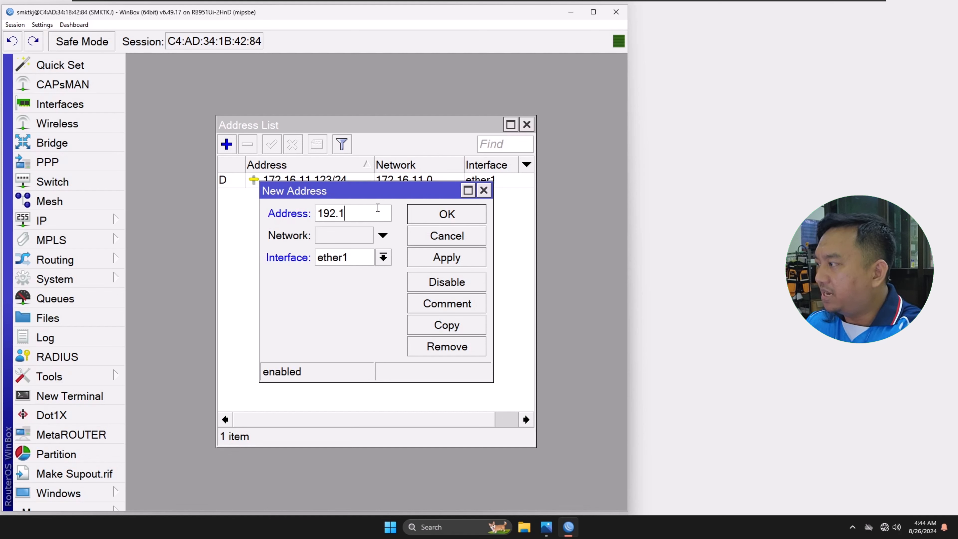
pyautogui.write('68.1.')
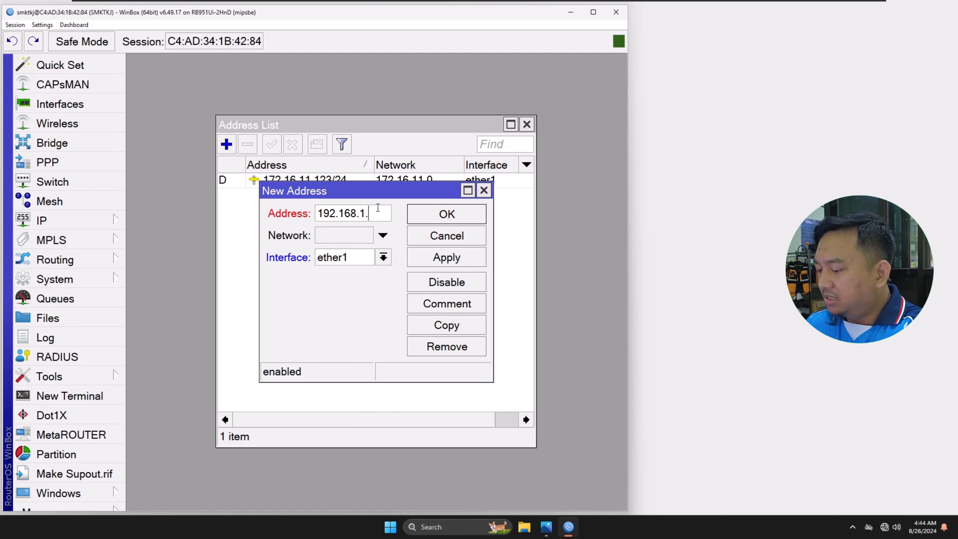
pyautogui.write('1/24')
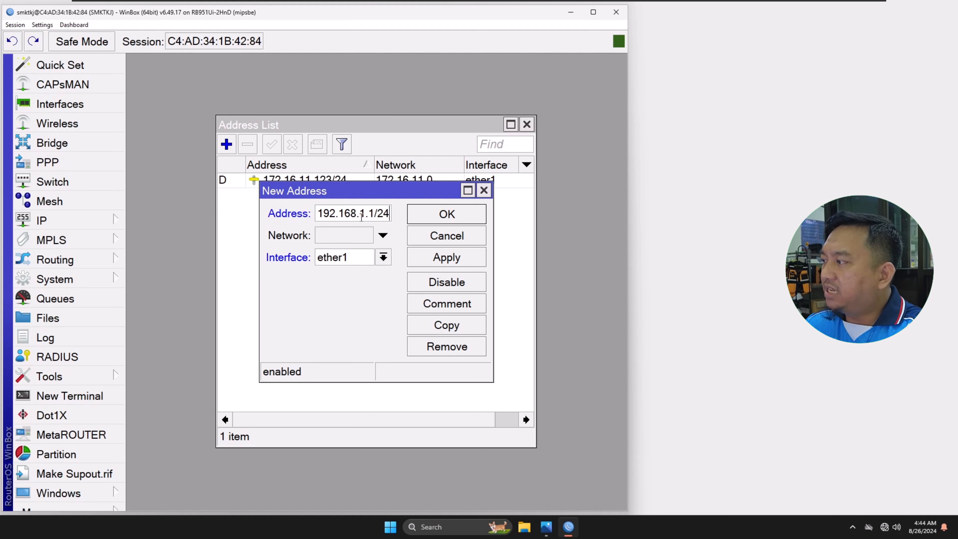
pyautogui.moveTo(367, 220)
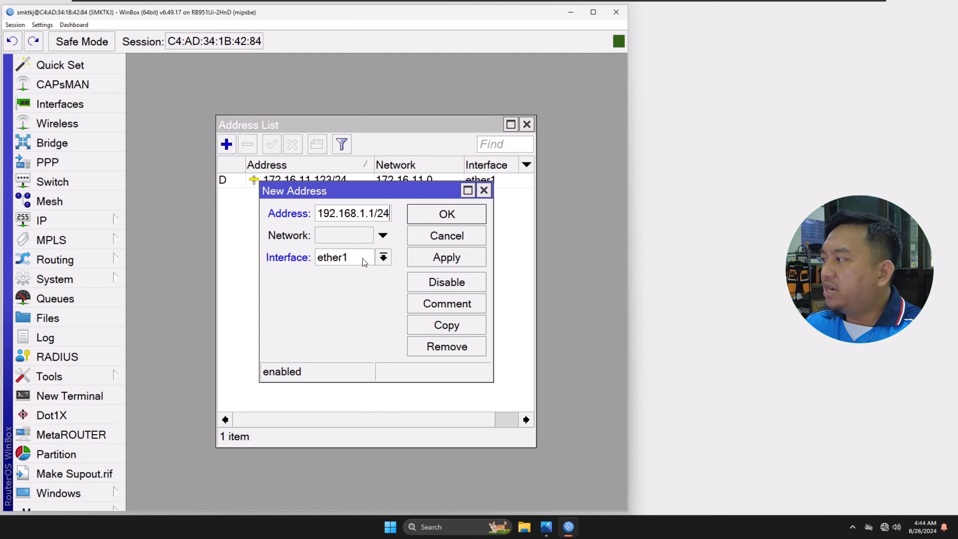
pyautogui.click(377, 261)
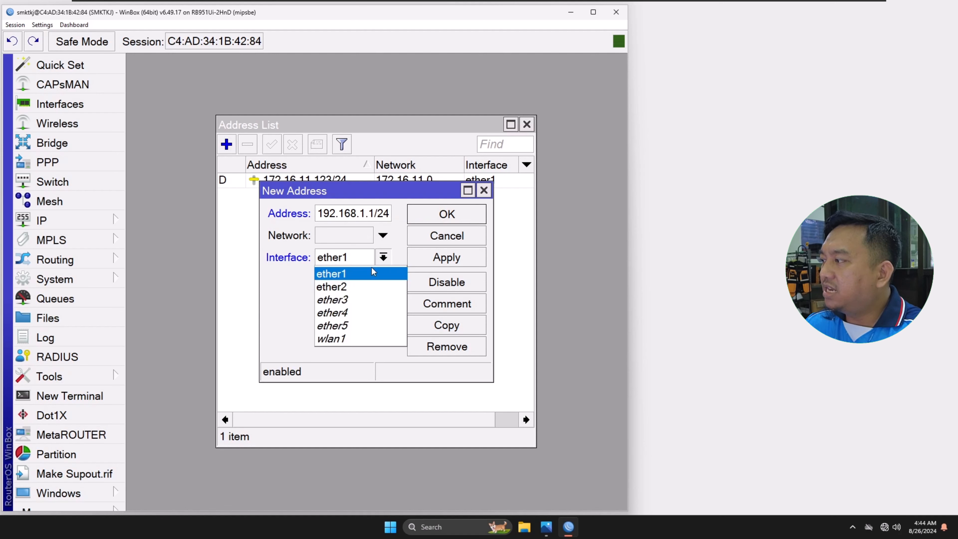
pyautogui.click(366, 285)
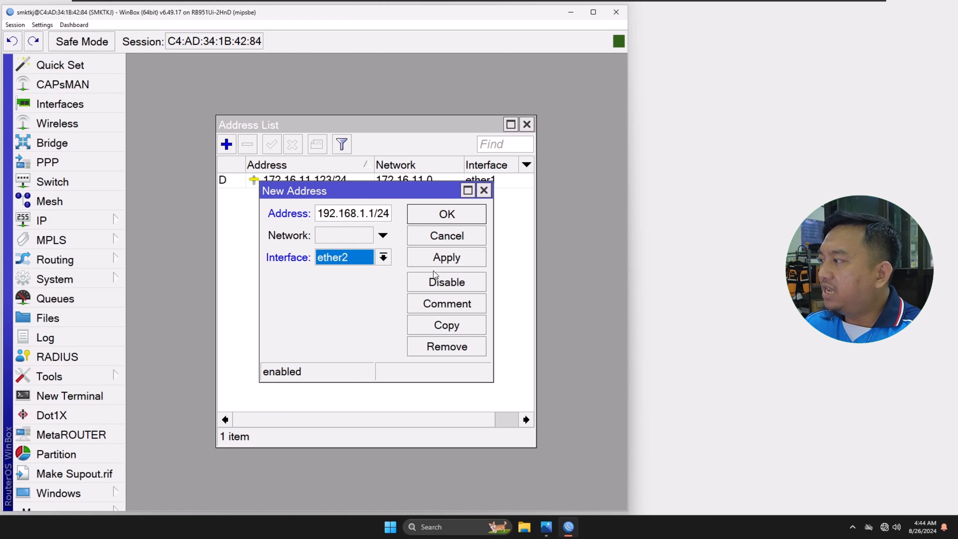
pyautogui.click(440, 258)
pyautogui.click(485, 212)
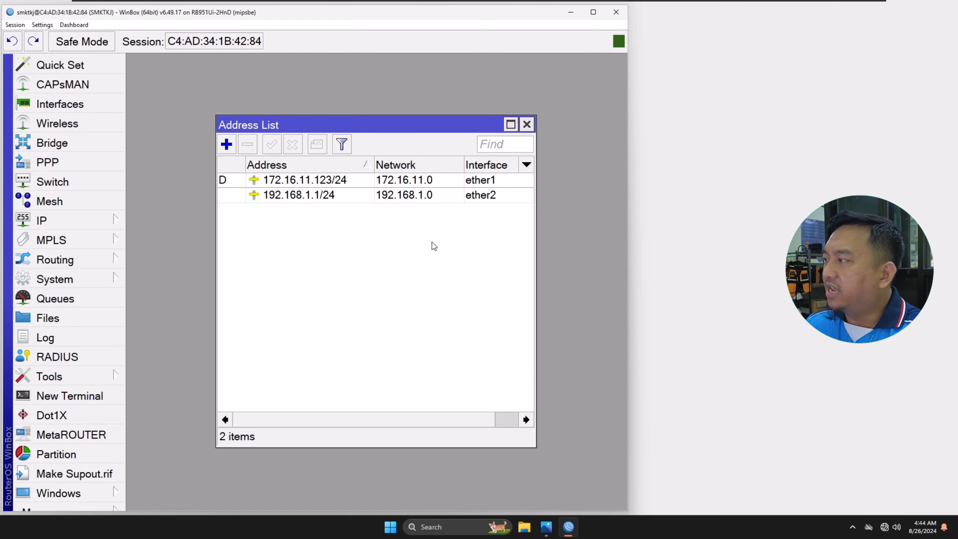
# Add the comment IP-ADMIN to the 192.168.1.1/24 address on ether2.
pyautogui.click(339, 199)
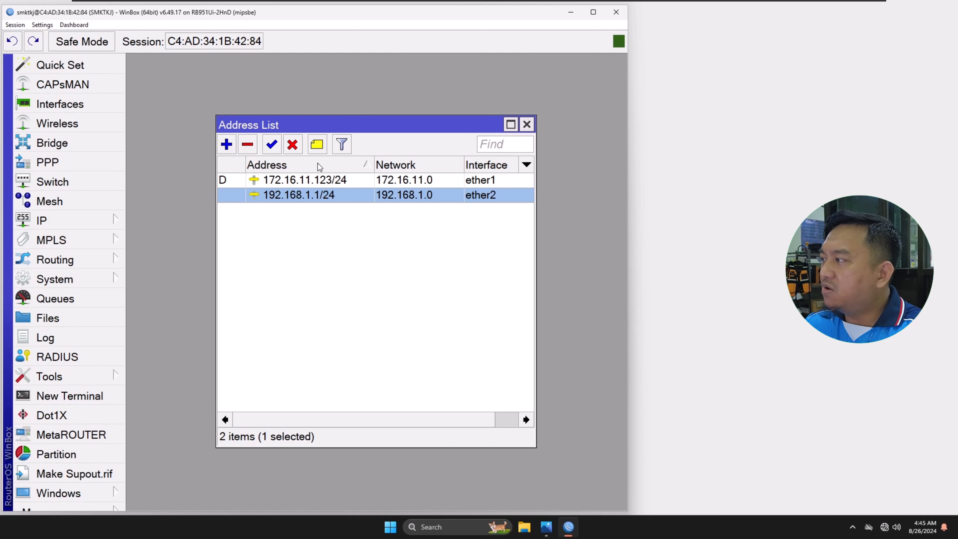
pyautogui.click(317, 147)
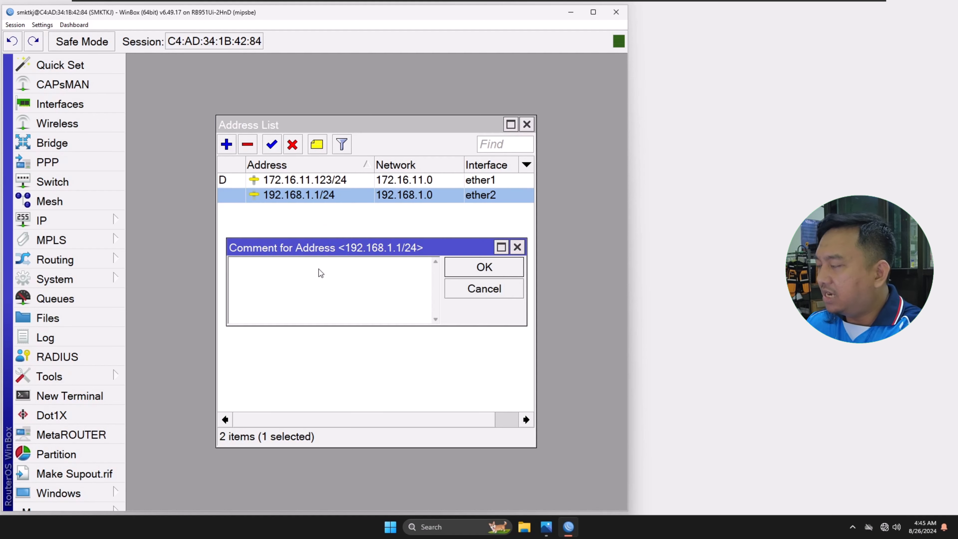
pyautogui.write('IP')
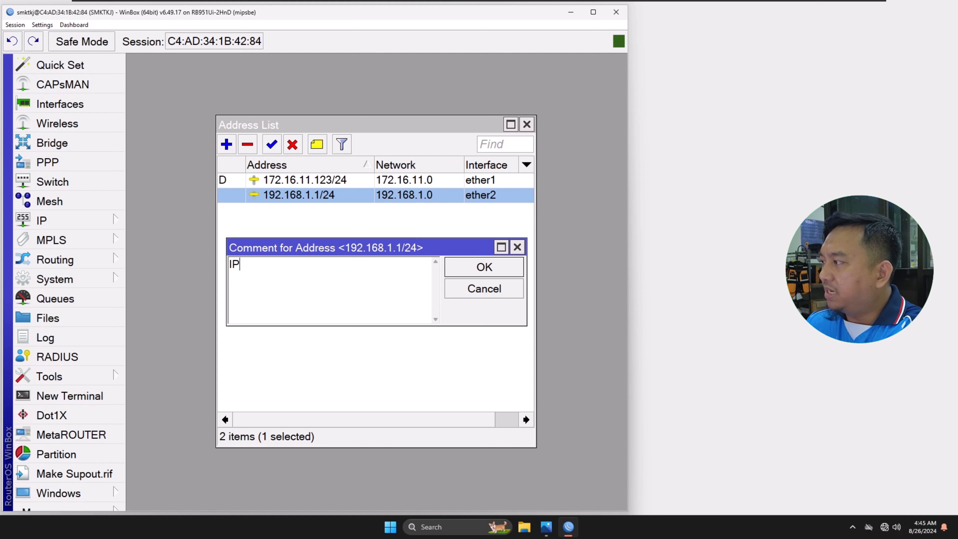
pyautogui.write('-ADMIN')
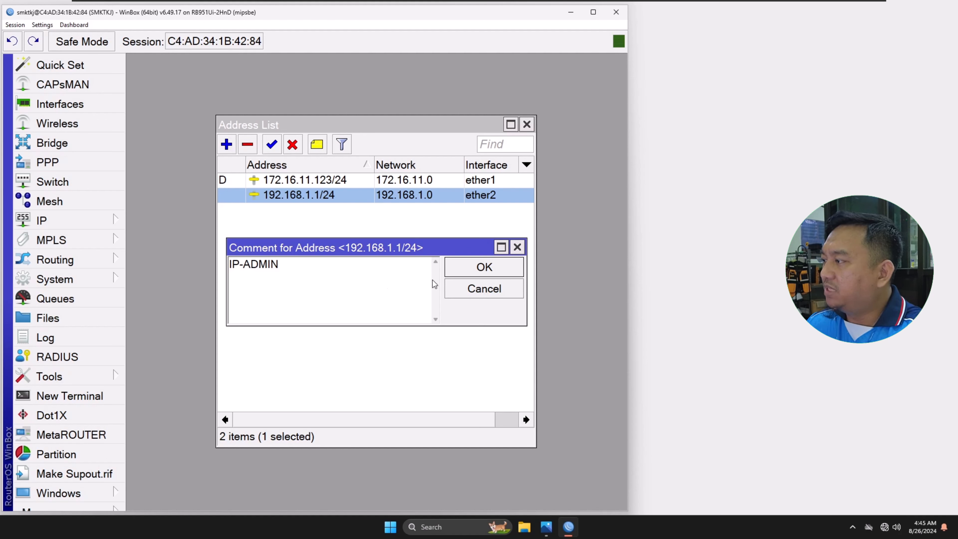
pyautogui.click(484, 267)
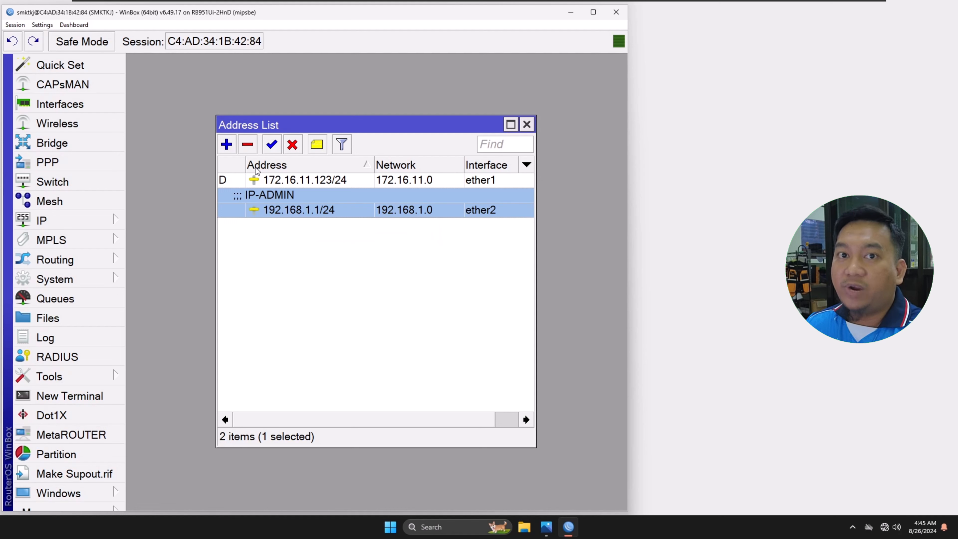
# Add the IP address 192.168.2.1/24 to the wlan1 interface and give it the comment IP-WIRELESS.
pyautogui.click(226, 144)
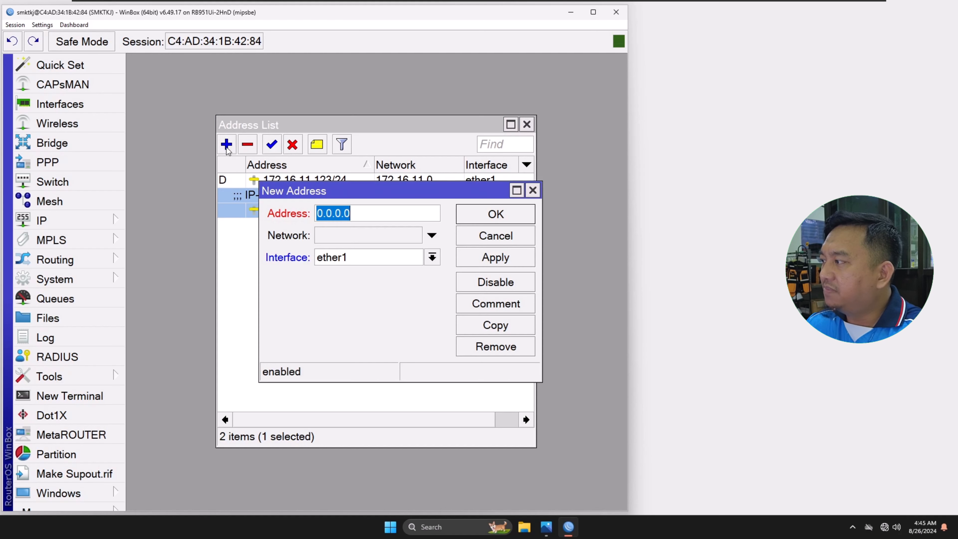
pyautogui.click(366, 214)
pyautogui.moveTo(366, 214); pyautogui.dragTo(286, 212)
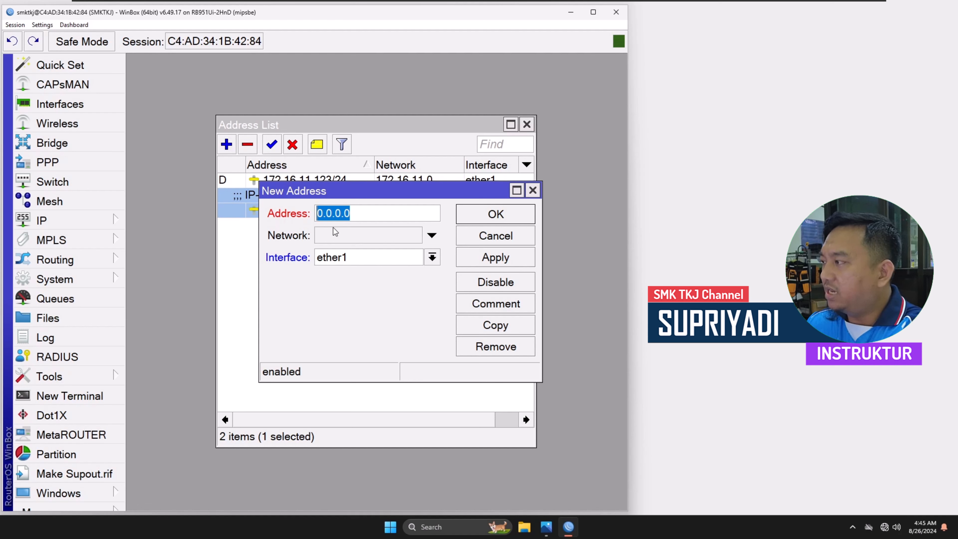
pyautogui.write('192.1')
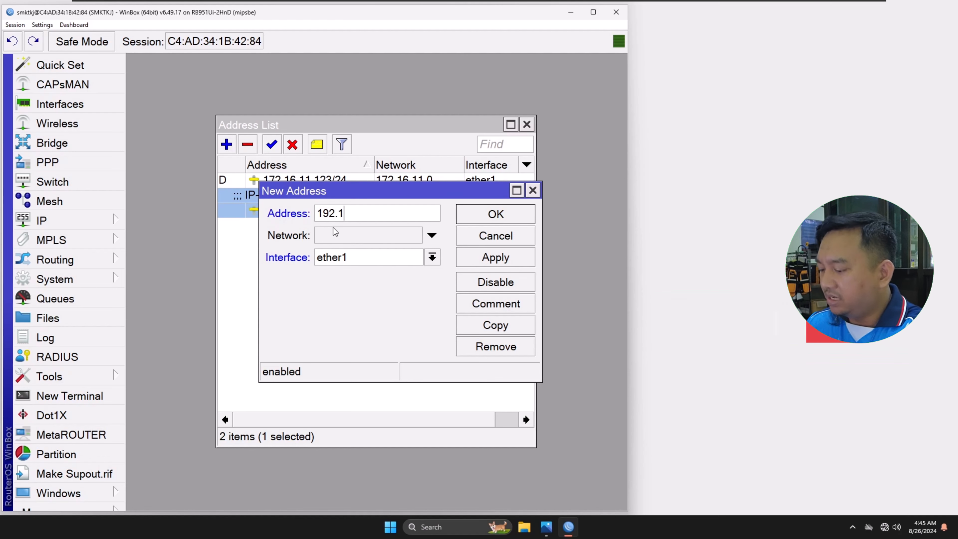
pyautogui.write('68.2.')
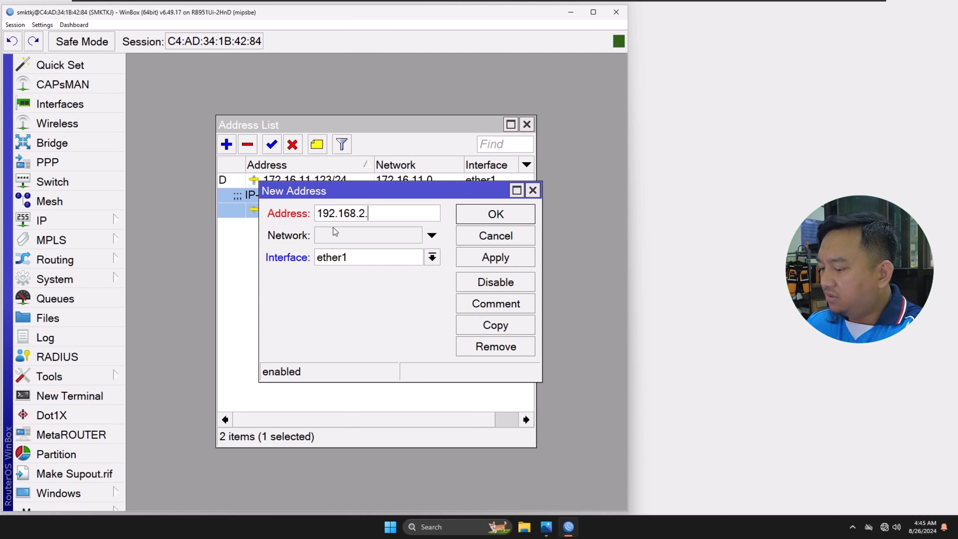
pyautogui.write('1/24')
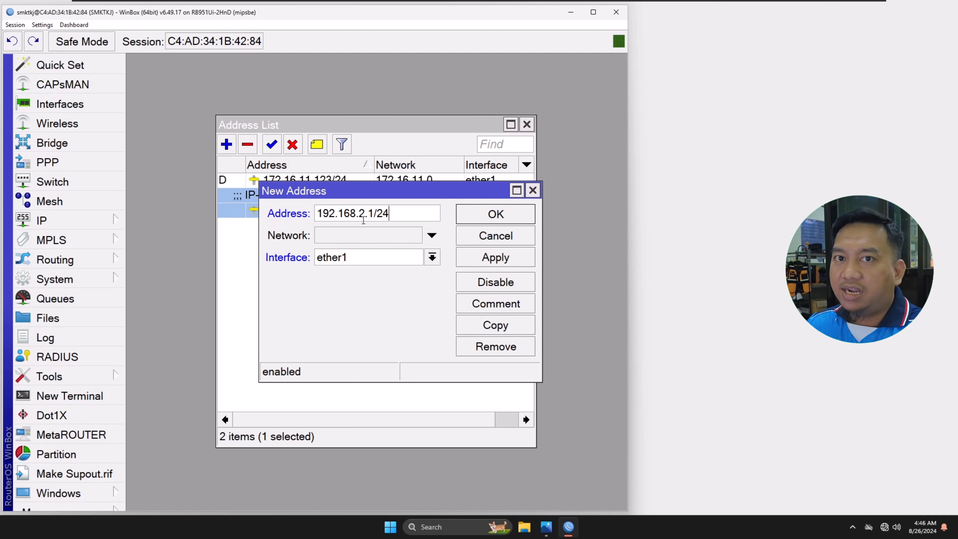
pyautogui.moveTo(363, 221)
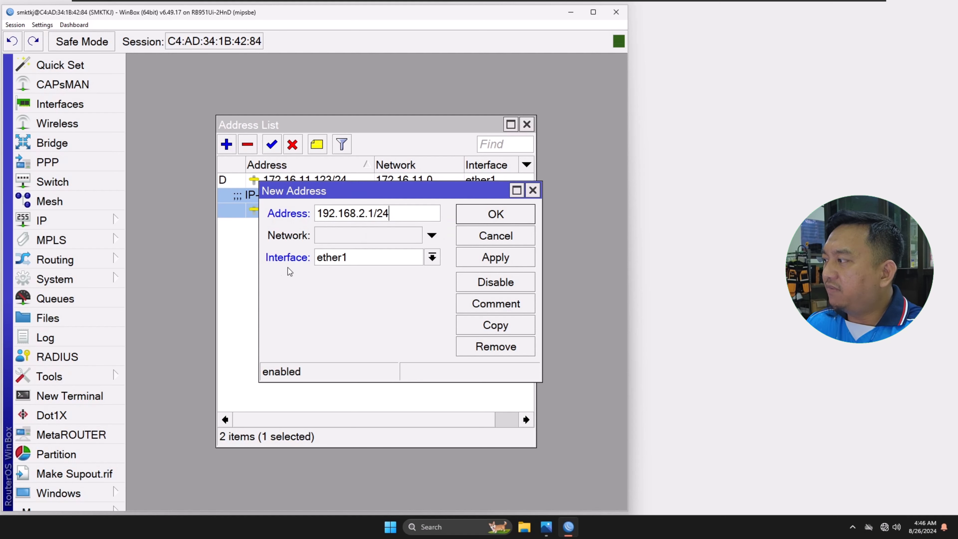
pyautogui.click(340, 260)
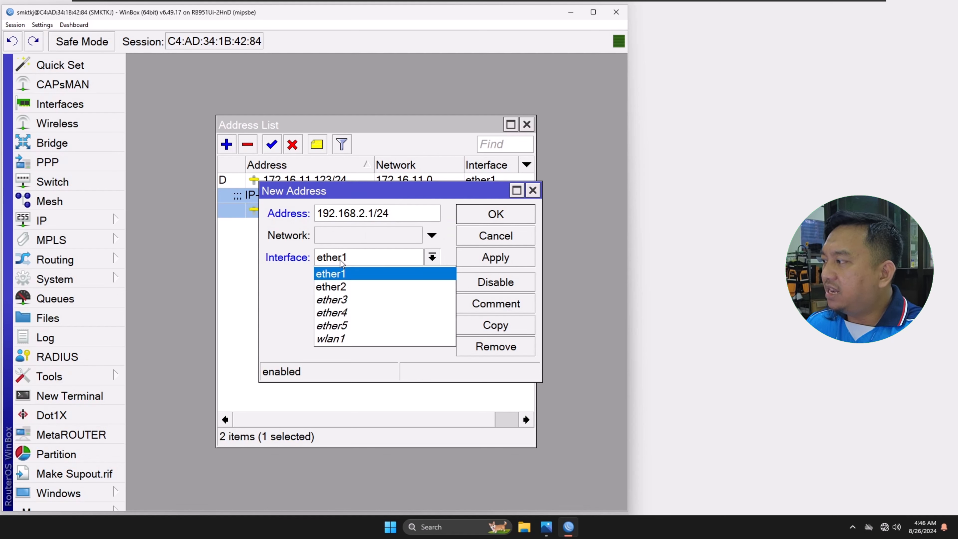
pyautogui.click(380, 335)
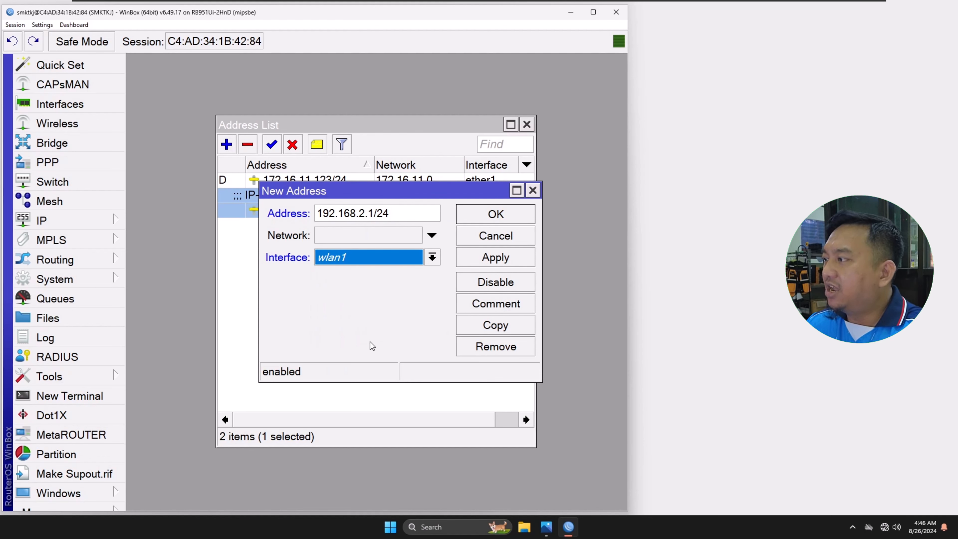
pyautogui.click(497, 256)
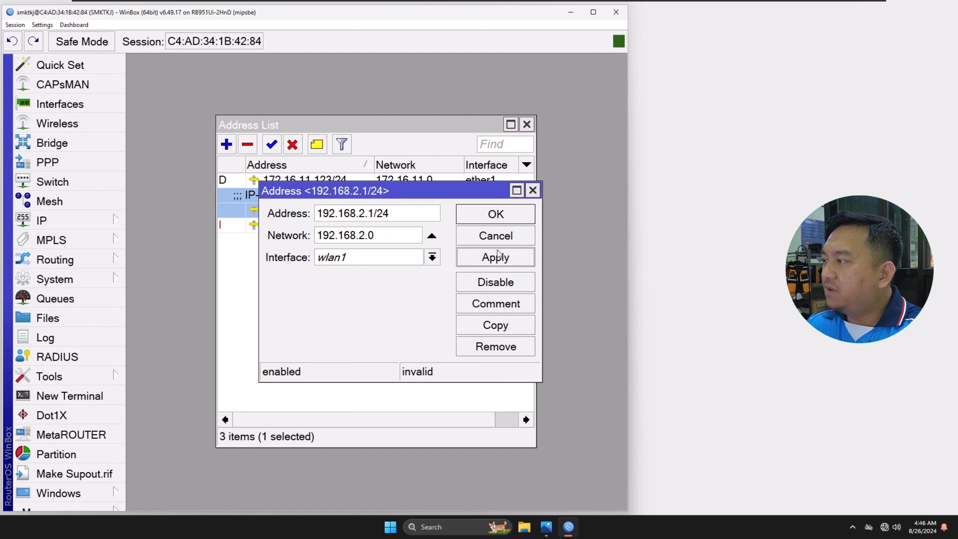
pyautogui.click(497, 219)
pyautogui.click(341, 226)
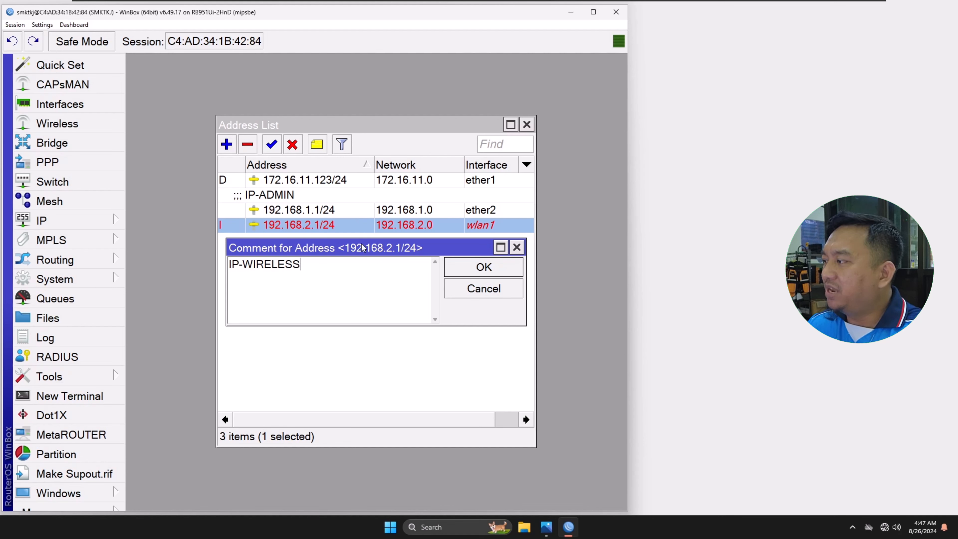
pyautogui.click(474, 269)
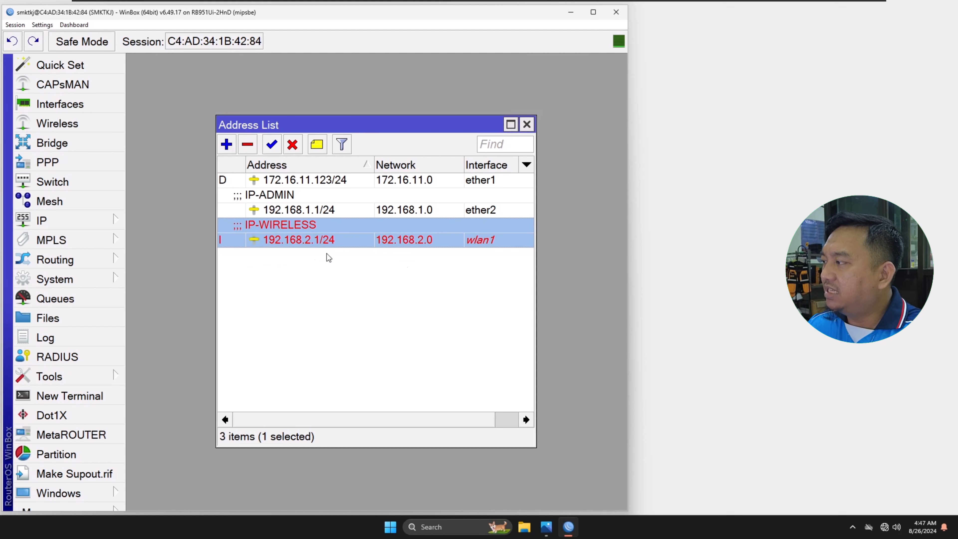
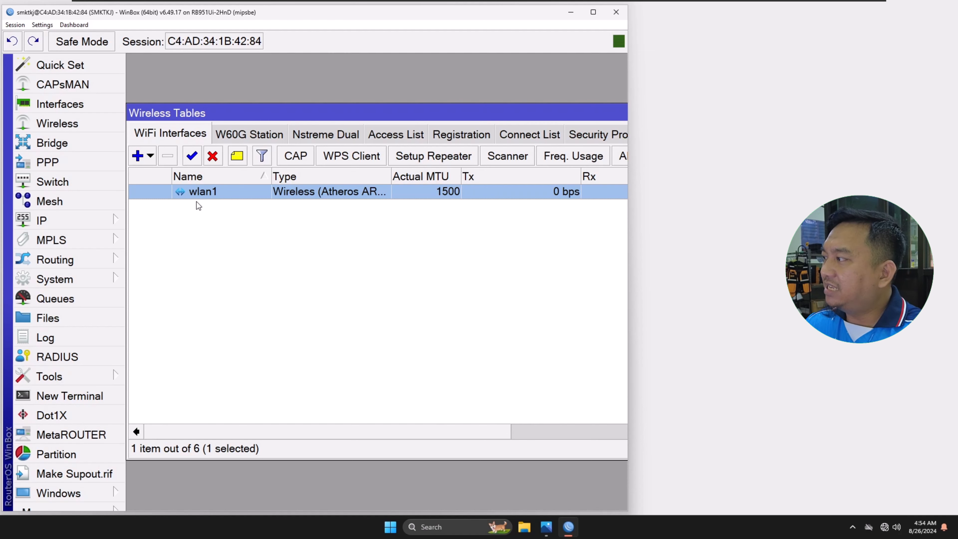
# Set the wlan1 wireless interface to ap bridge mode with the 2GHz-B/G/N band.
pyautogui.doubleClick(203, 191)
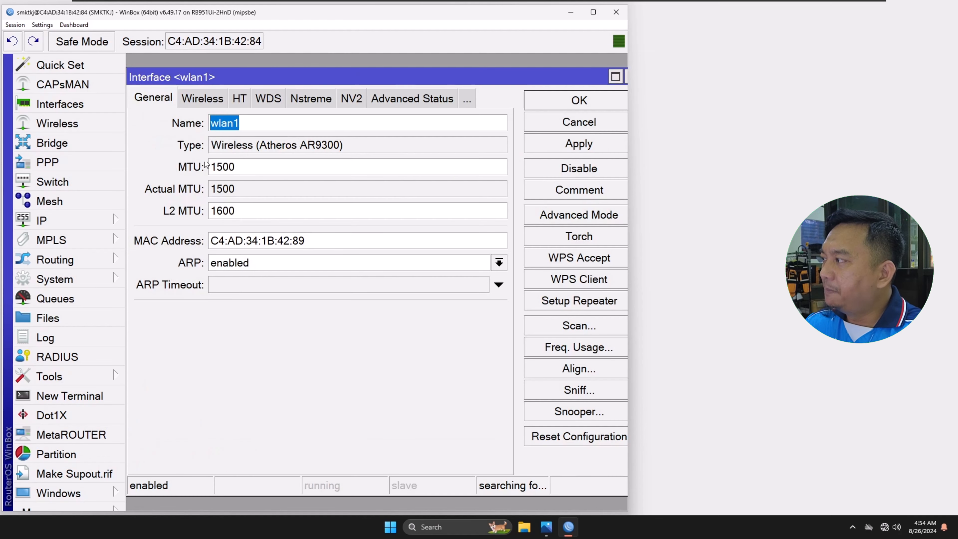
pyautogui.click(197, 101)
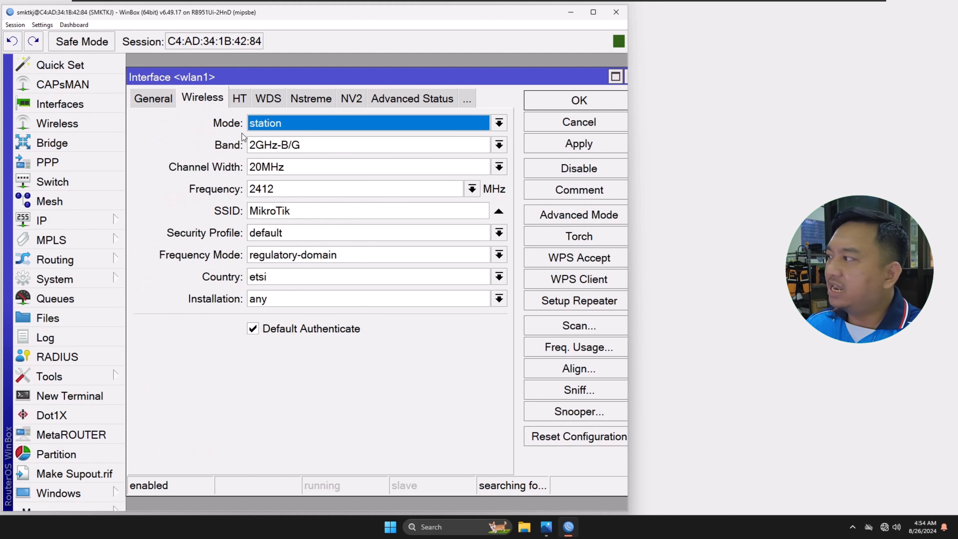
pyautogui.click(270, 125)
pyautogui.click(277, 153)
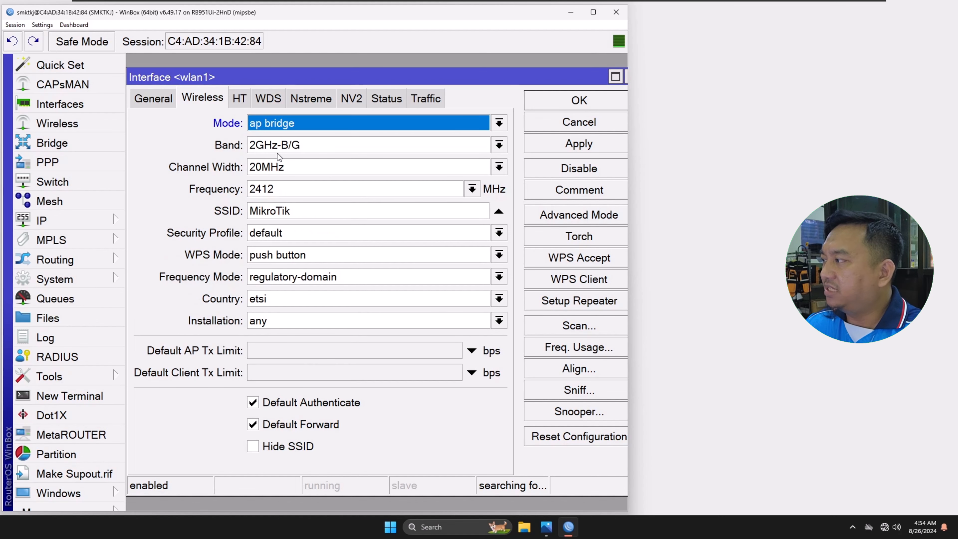
pyautogui.click(317, 144)
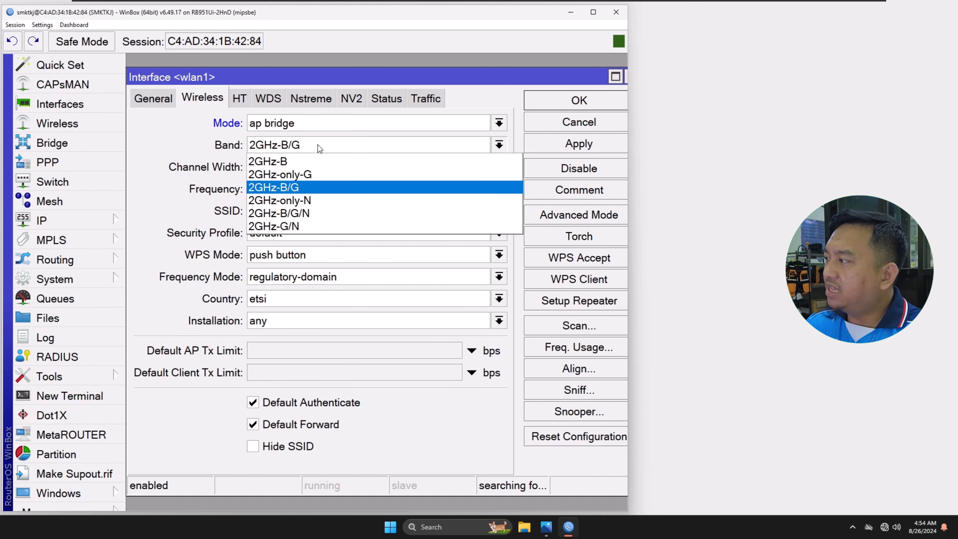
pyautogui.click(335, 212)
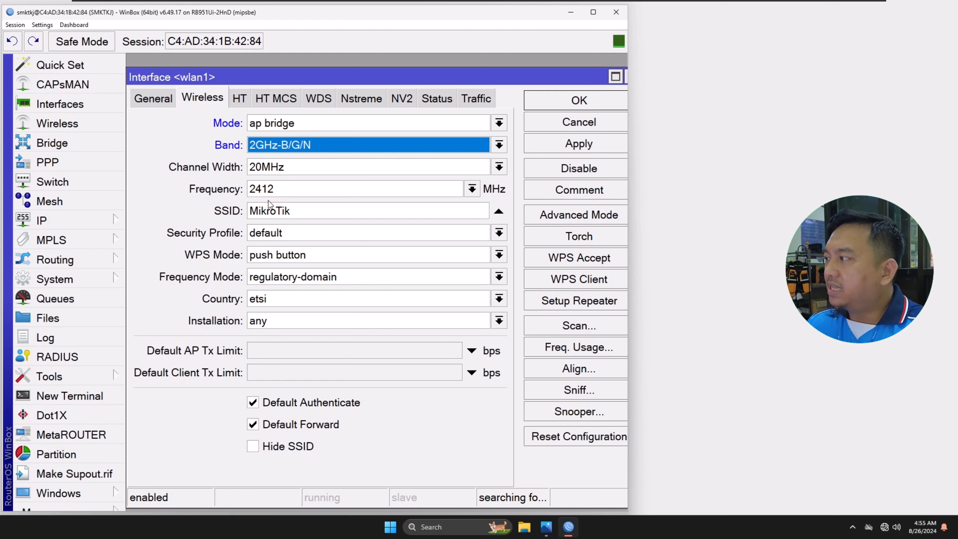
# Run a wireless scan on wlan1 and look through the detected access points.
pyautogui.click(564, 327)
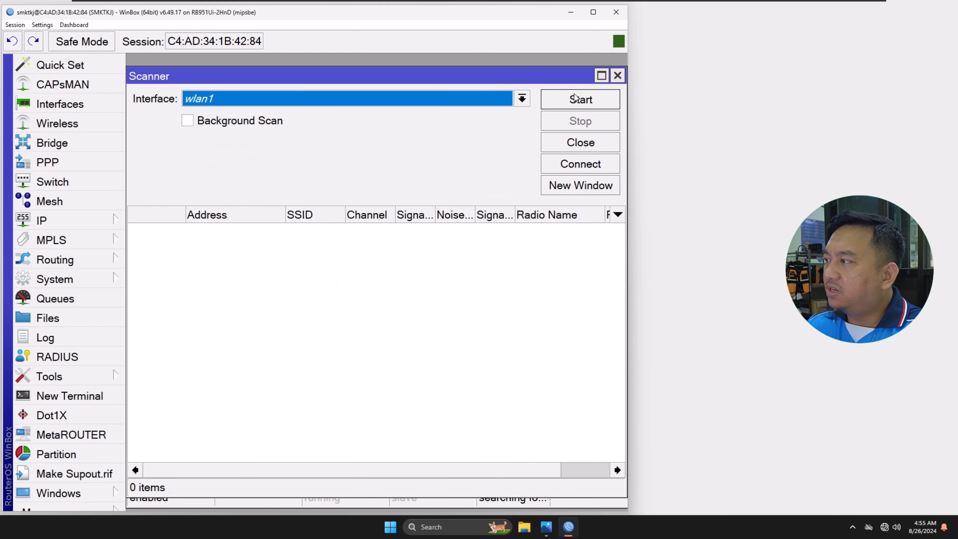
pyautogui.click(575, 101)
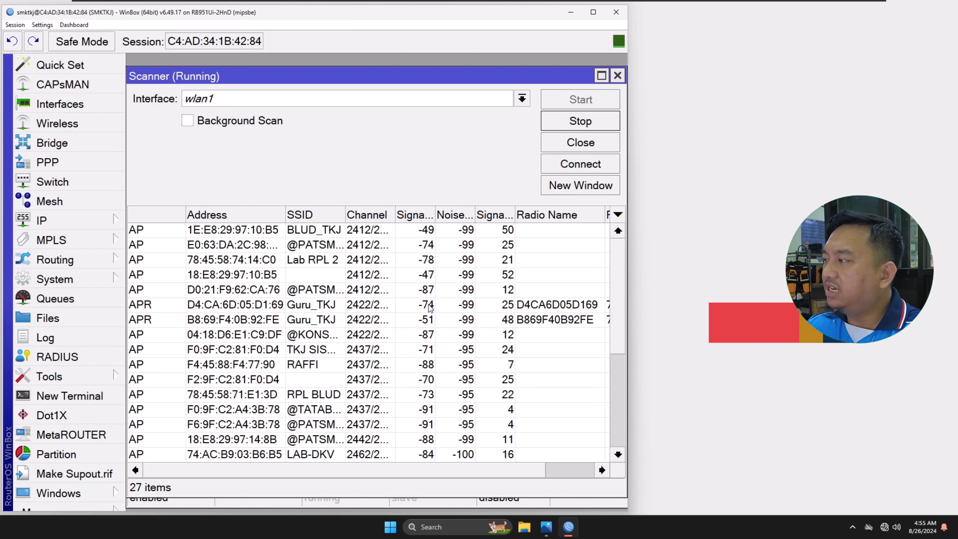
pyautogui.scroll(-4, 425, 255)
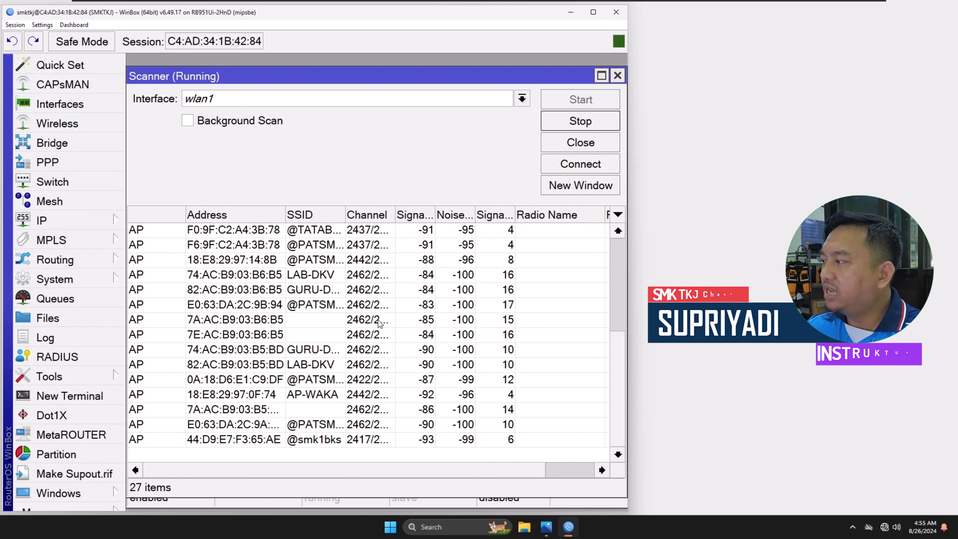
pyautogui.scroll(2, 379, 323)
pyautogui.scroll(3, 379, 322)
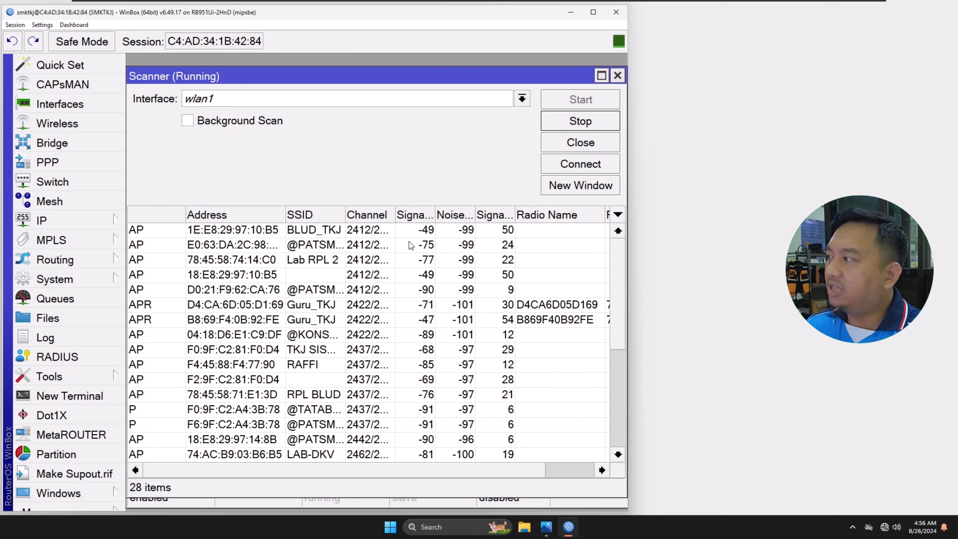
pyautogui.click(417, 234)
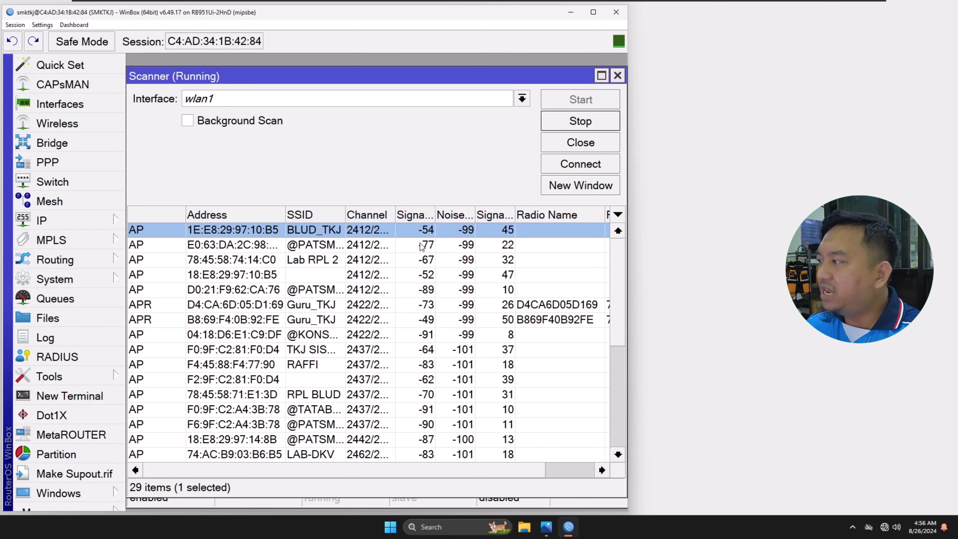
# Sort the scan results by signal strength and compare the channels the networks use, widening the Channel column to read them.
pyautogui.click(411, 222)
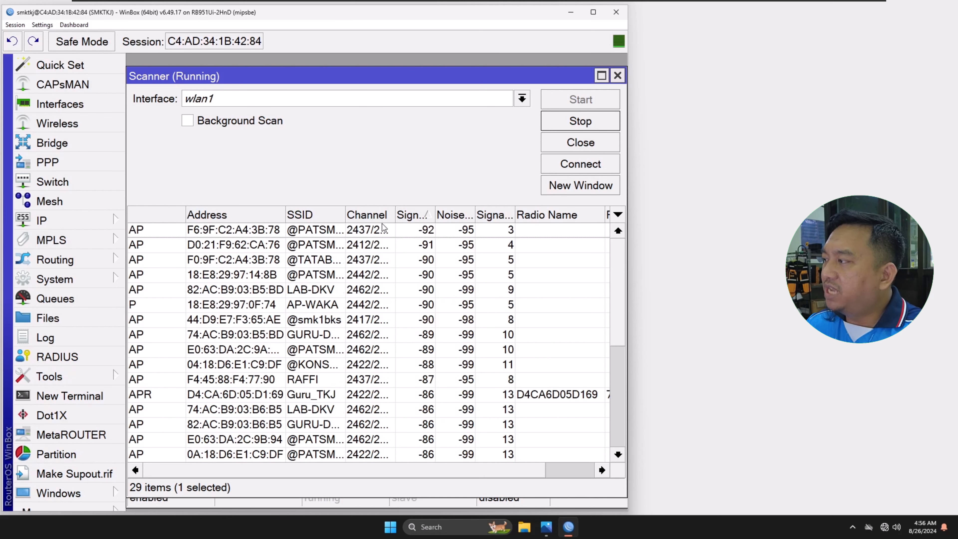
pyautogui.moveTo(395, 215); pyautogui.dragTo(434, 215)
pyautogui.click(364, 232)
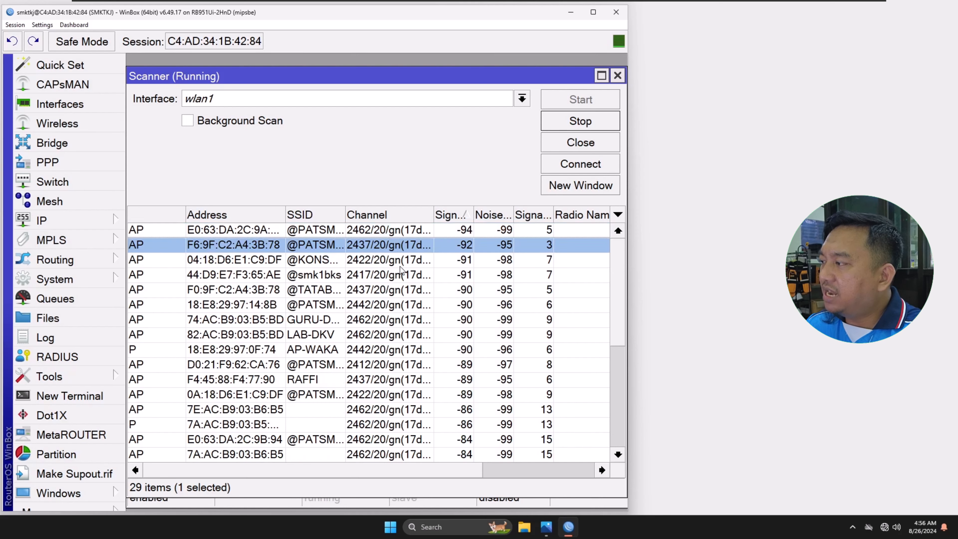
pyautogui.scroll(-2, 401, 269)
pyautogui.scroll(-3, 401, 269)
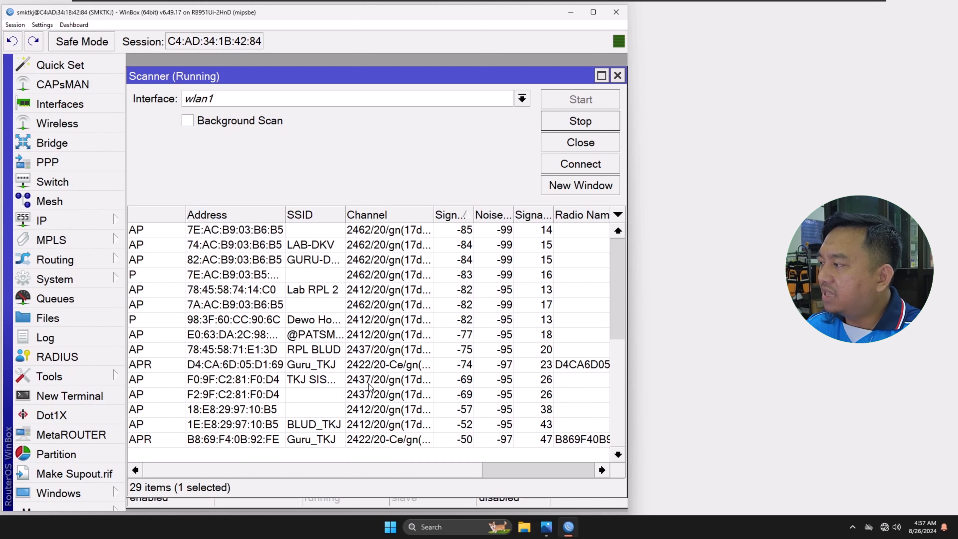
pyautogui.scroll(5, 371, 383)
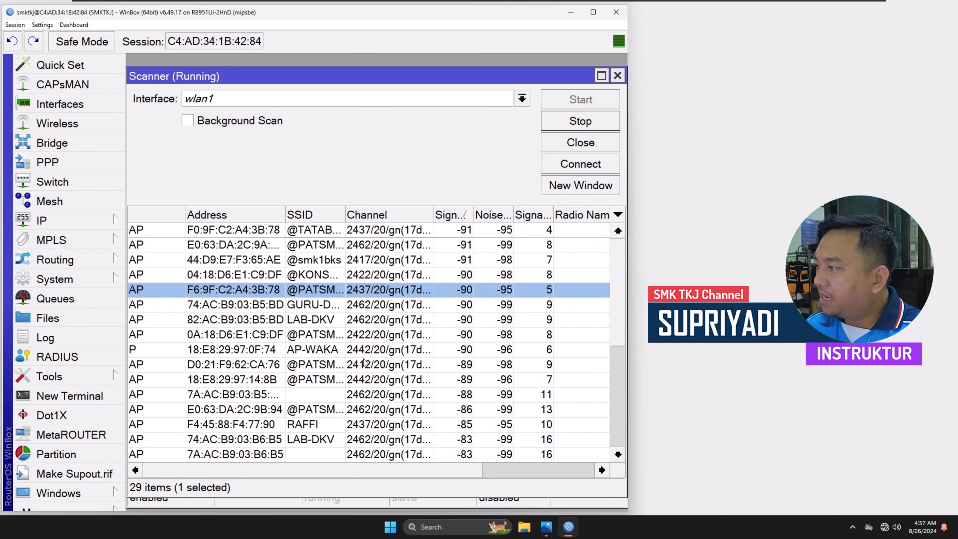
pyautogui.click(363, 350)
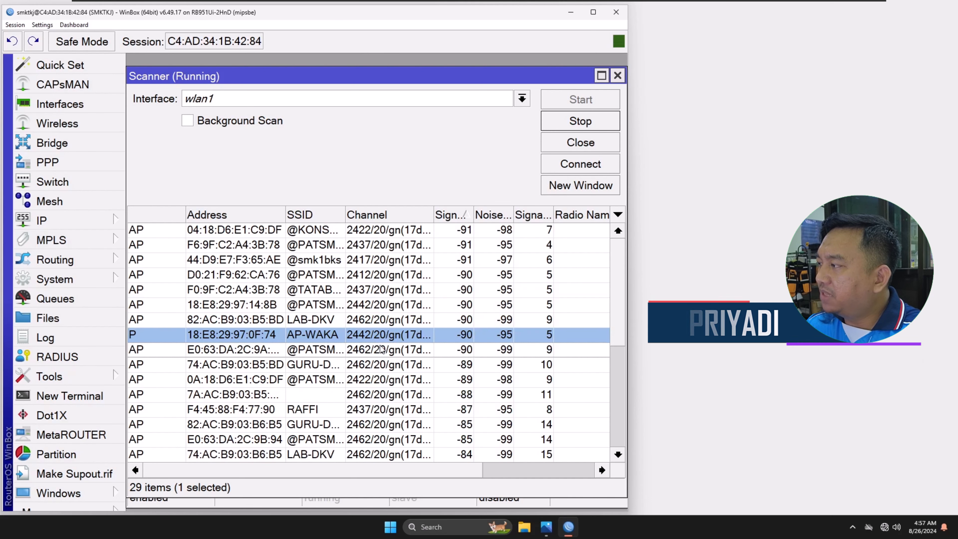
pyautogui.scroll(-5, 379, 415)
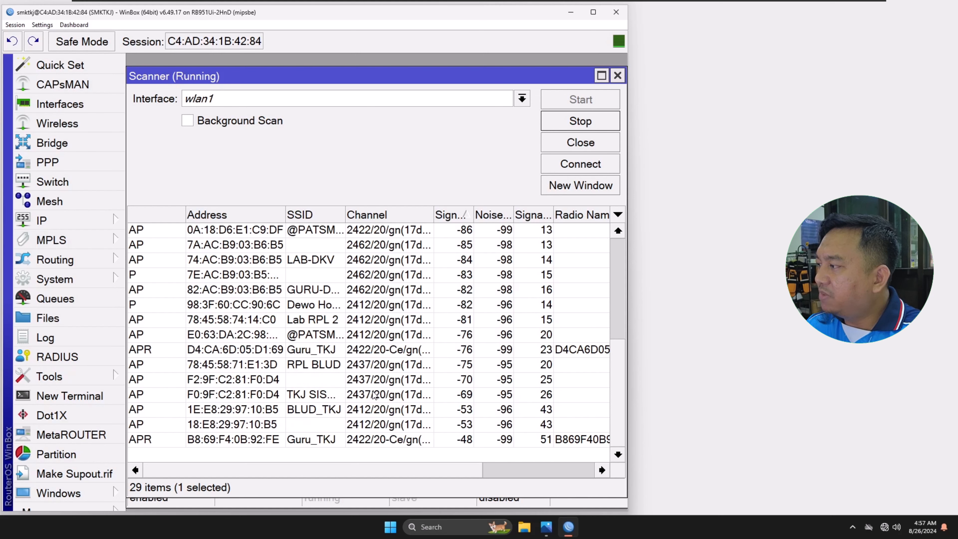
pyautogui.scroll(5, 375, 291)
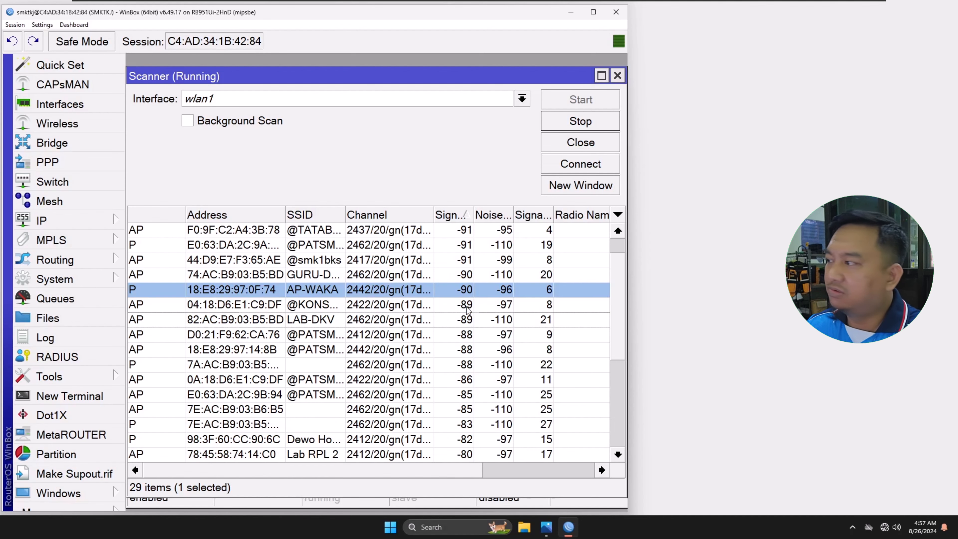
pyautogui.scroll(-5, 466, 321)
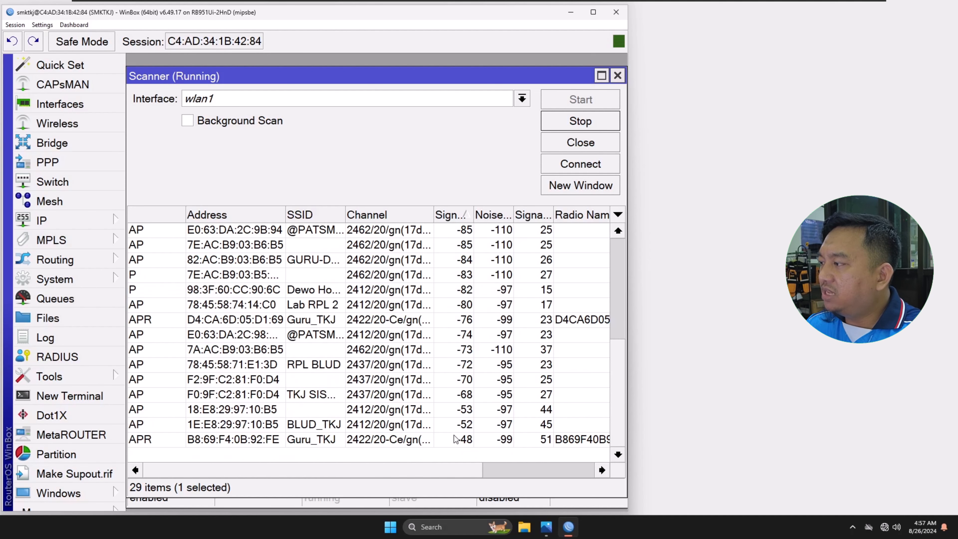
# Close the wireless scanner and set the wlan1 frequency to 2442 MHz.
pyautogui.scroll(5, 490, 302)
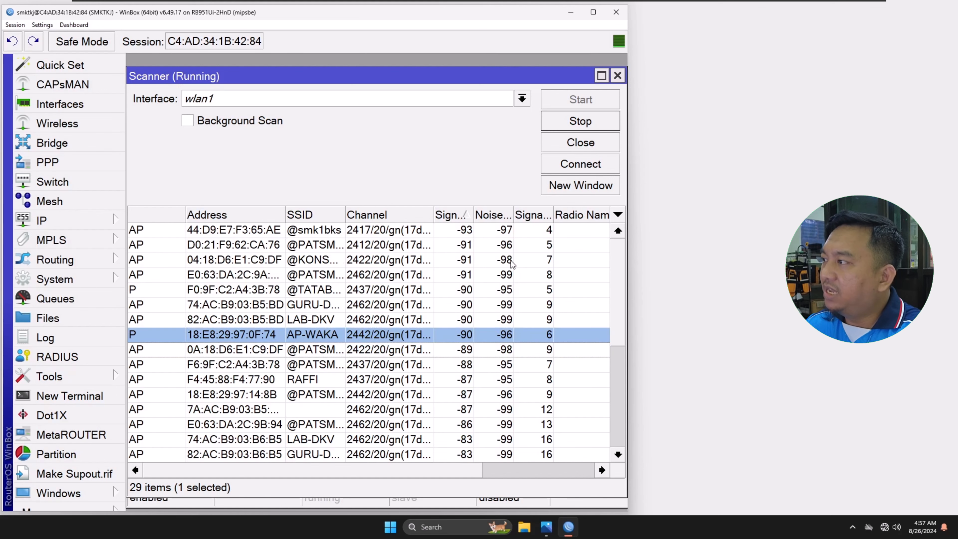
pyautogui.click(581, 145)
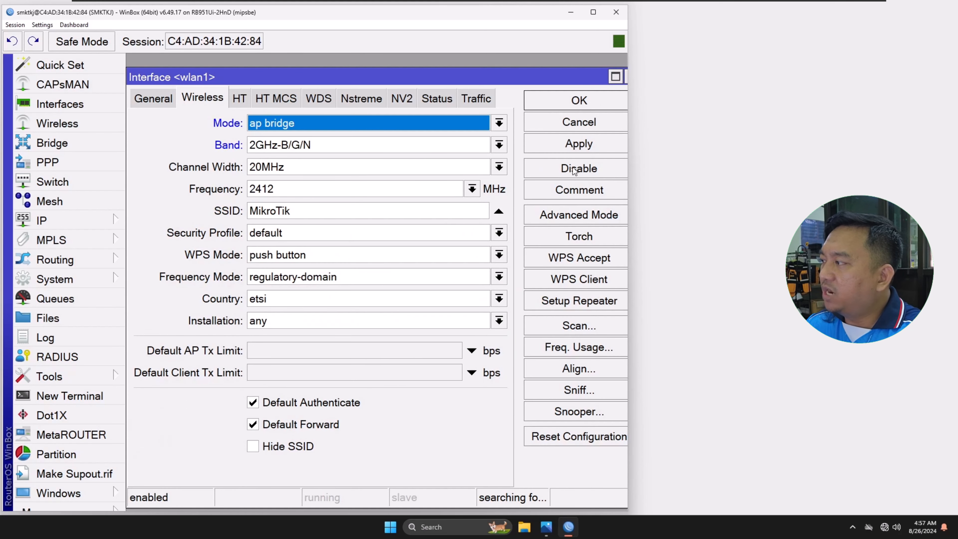
pyautogui.click(472, 188)
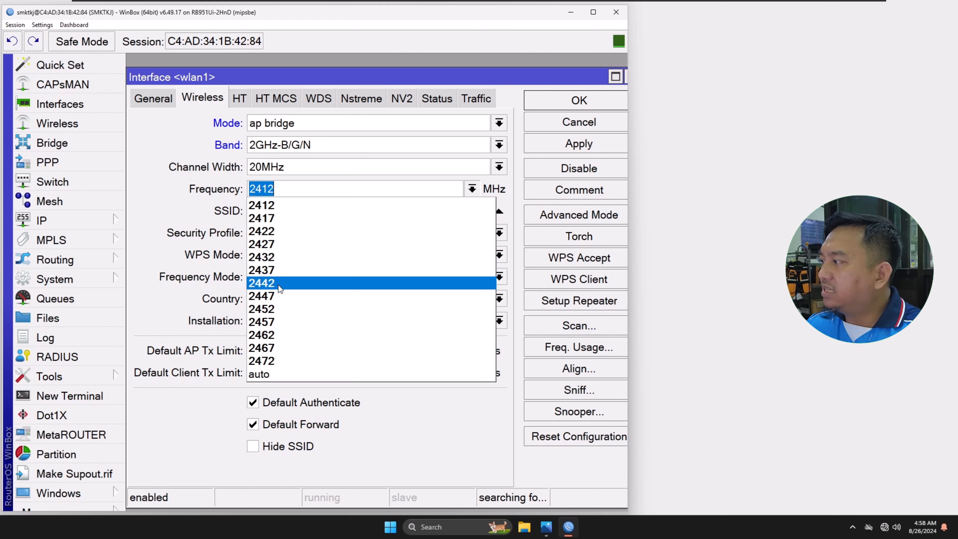
pyautogui.click(263, 286)
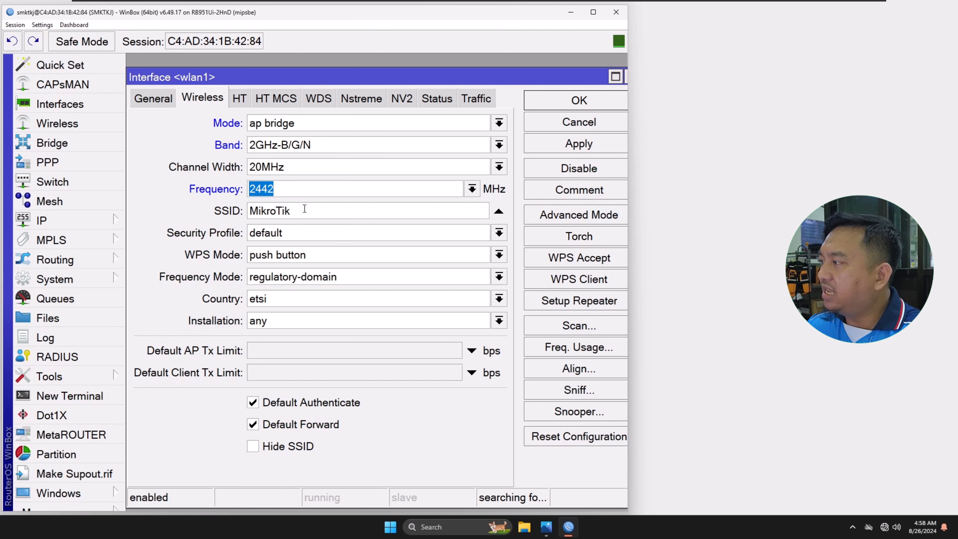
# Name the wlan1 wireless network by setting its SSID to AP-SMKTKJ.
pyautogui.doubleClick(287, 210)
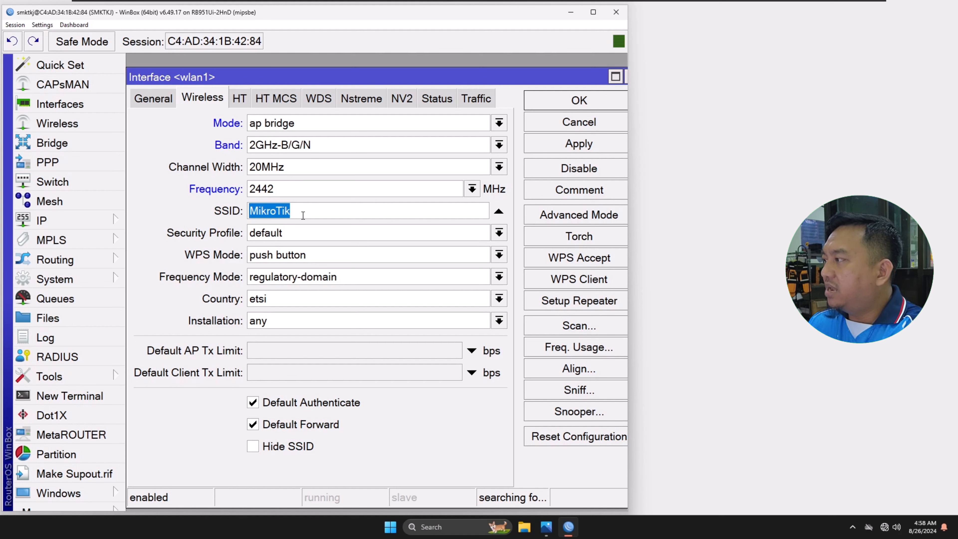
pyautogui.write('AP')
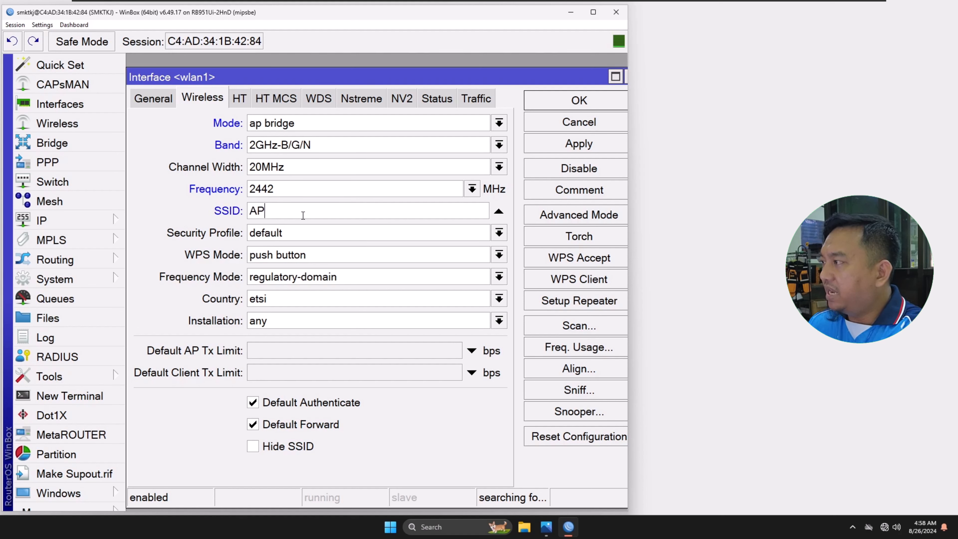
pyautogui.write('-SMKTKJ')
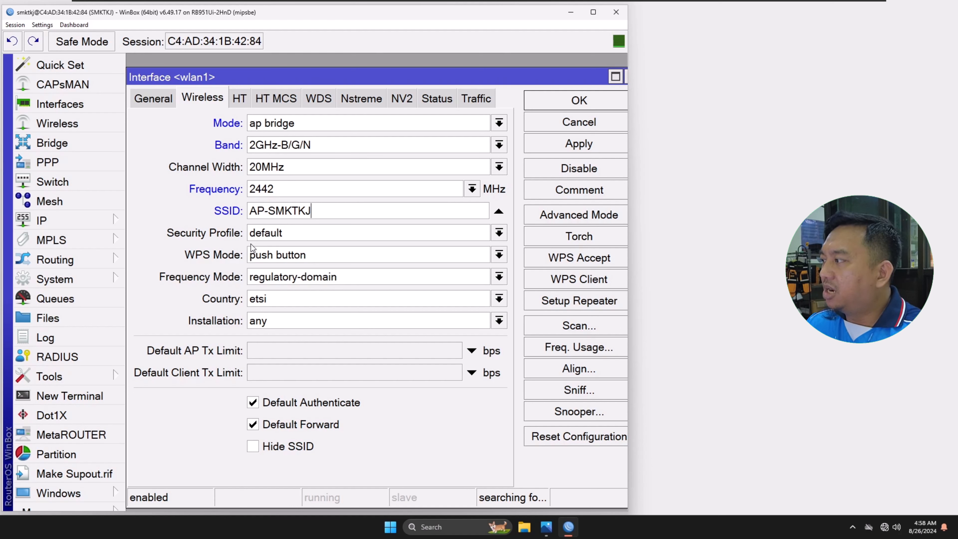
# Set the WPS mode of wlan1 to disabled and choose regulatory-domain as the frequency mode.
pyautogui.click(294, 260)
pyautogui.click(297, 271)
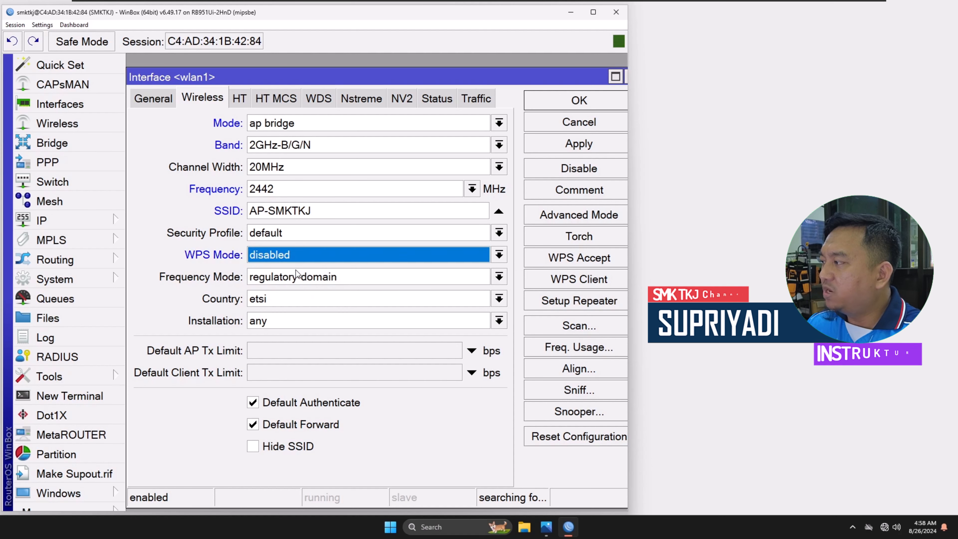
pyautogui.click(289, 280)
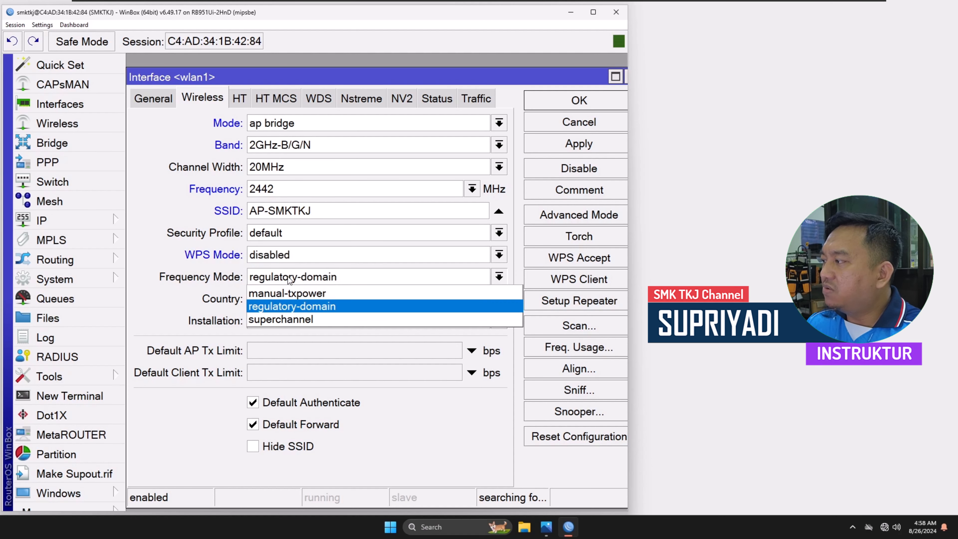
pyautogui.click(327, 308)
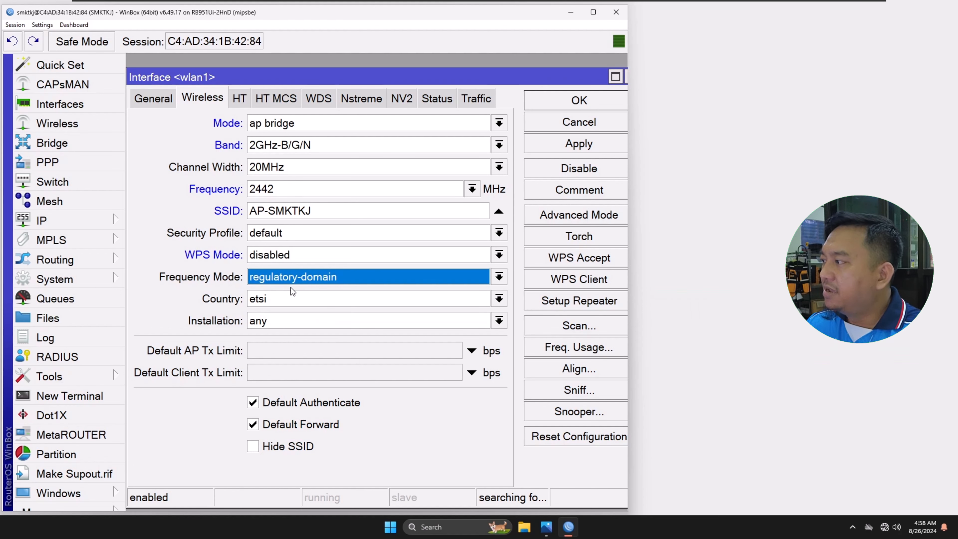
# Set the wlan1 wireless country to indonesia.
pyautogui.click(277, 301)
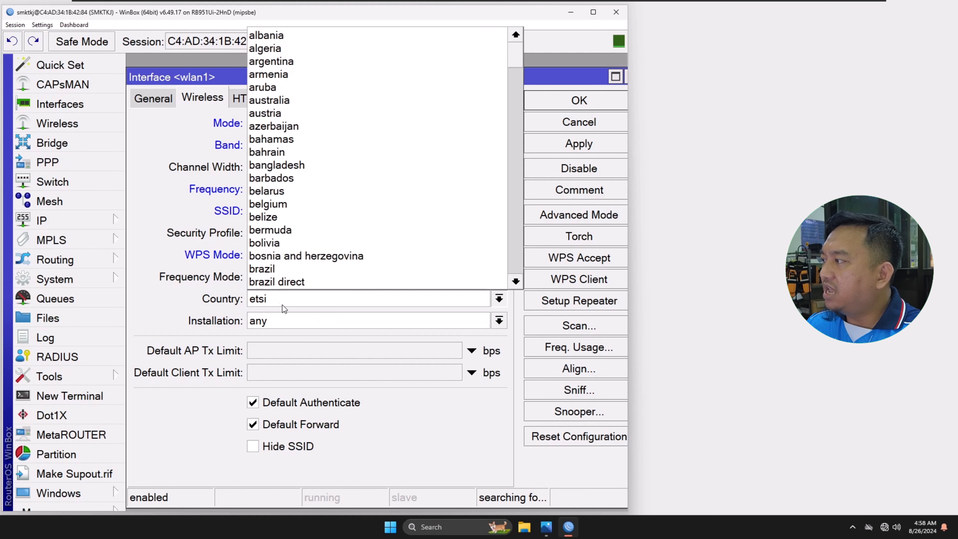
pyautogui.scroll(-3, 317, 211)
pyautogui.scroll(-15, 313, 245)
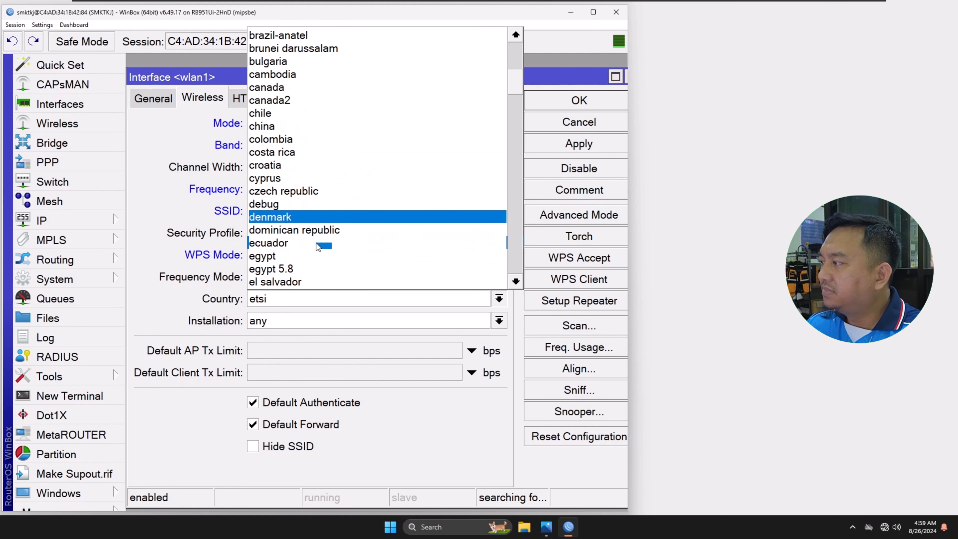
pyautogui.scroll(-3, 373, 233)
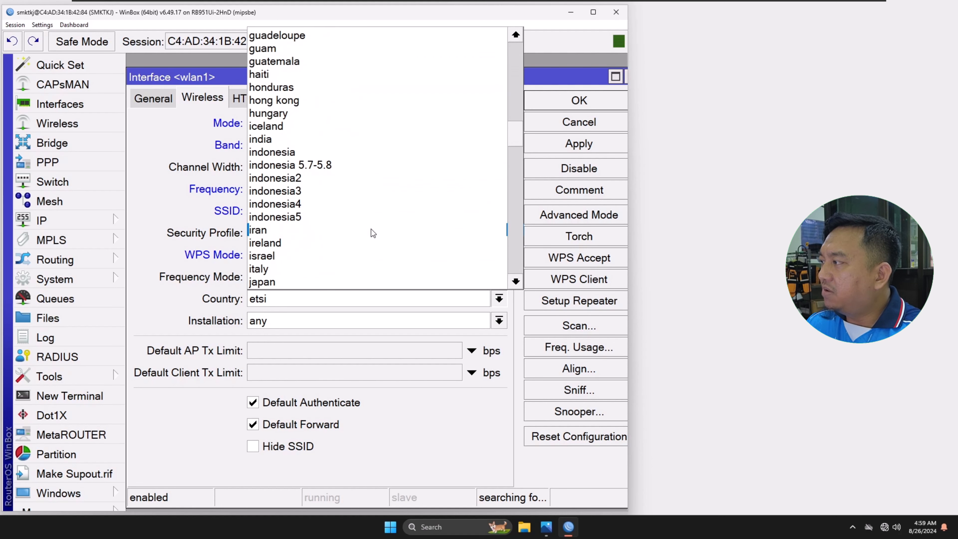
pyautogui.click(312, 153)
# Set the wlan1 installation type to indoor, and apply and confirm the wireless interface settings.
pyautogui.click(266, 322)
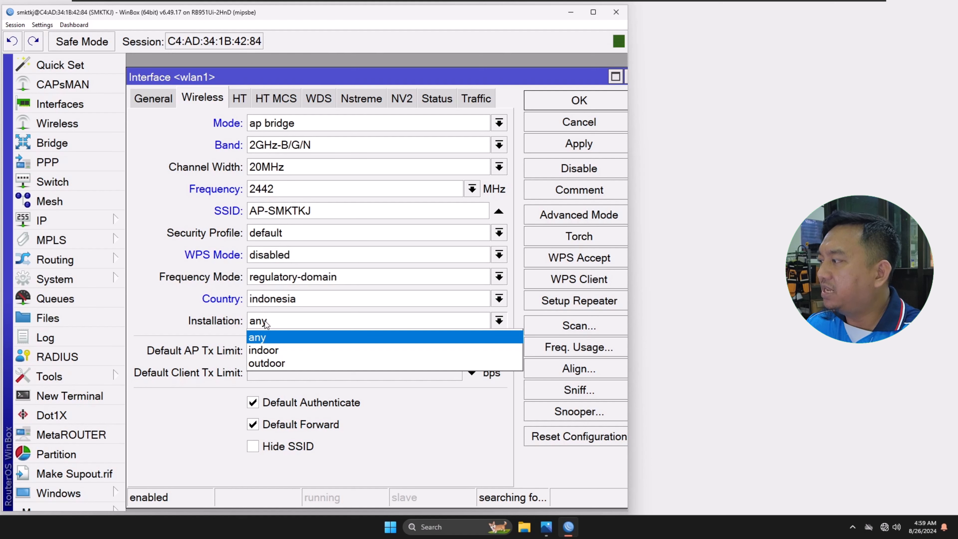
pyautogui.click(289, 350)
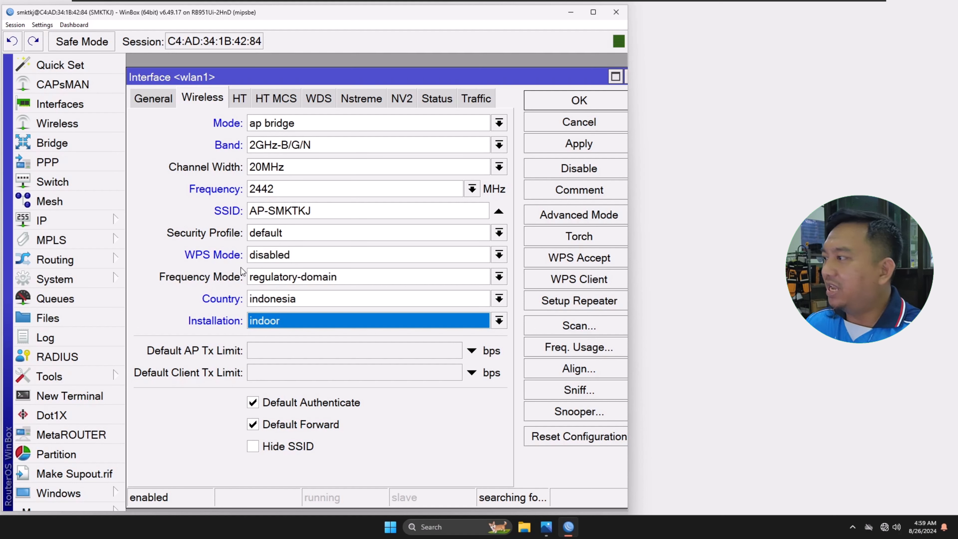
pyautogui.click(571, 145)
pyautogui.click(583, 102)
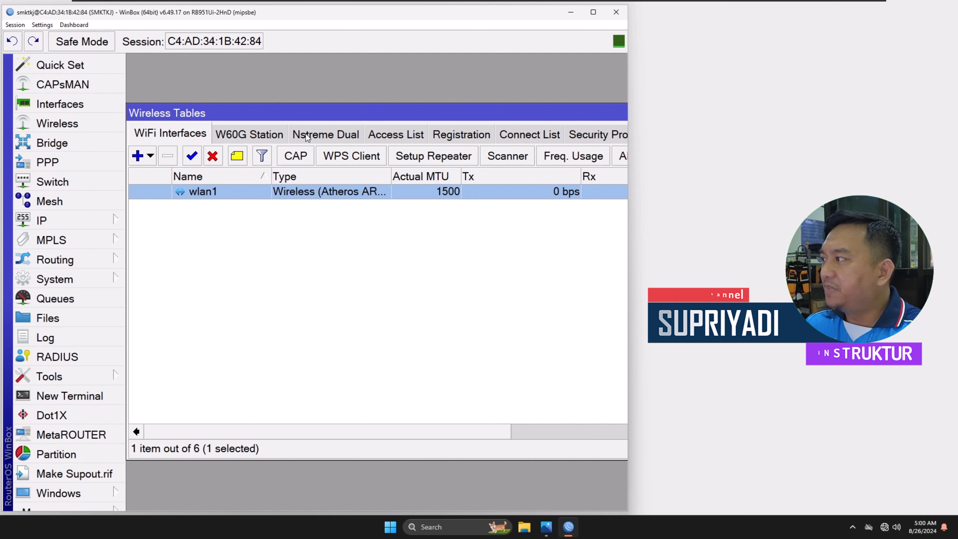
# Close WinBox and open the Windows network adapter list through Control Panel's Network and Sharing Center.
pyautogui.click(616, 12)
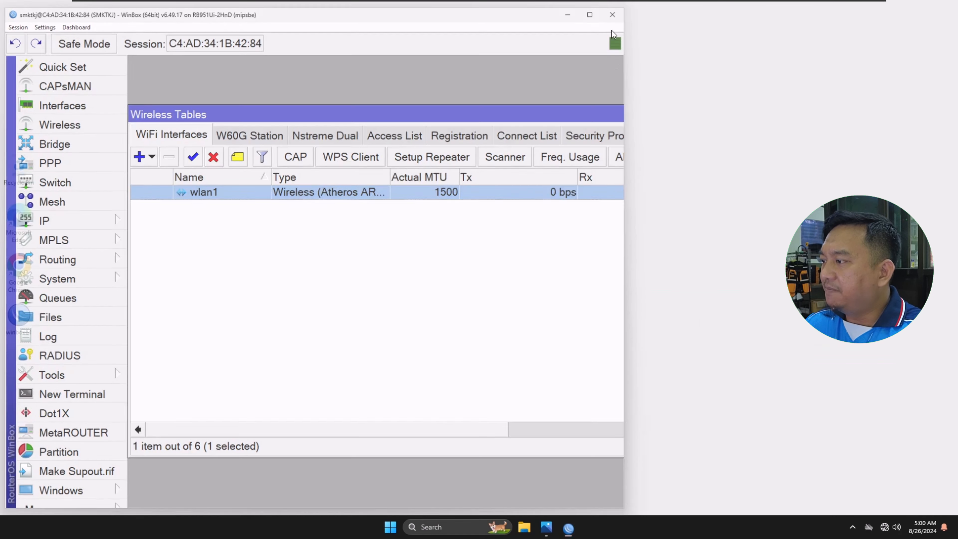
pyautogui.click(402, 527)
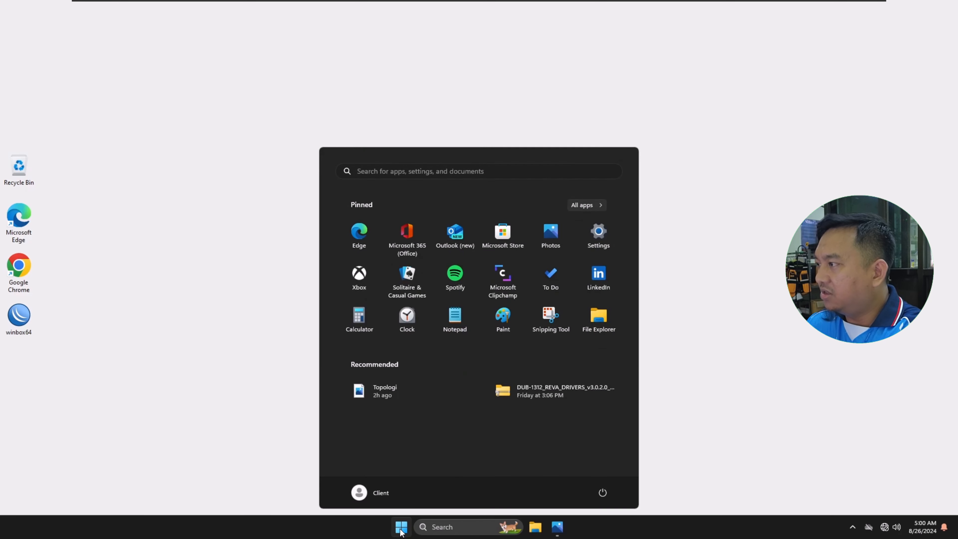
pyautogui.write('coNTRO')
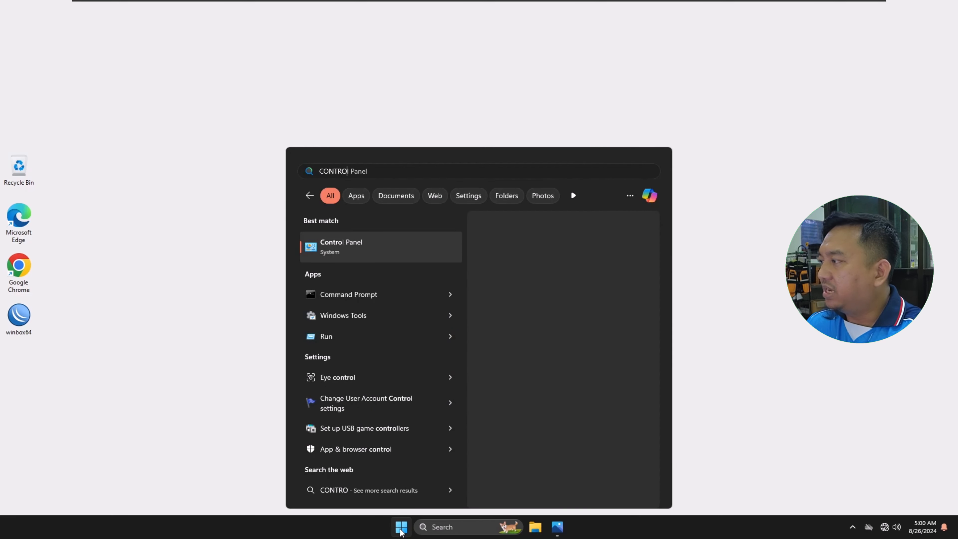
pyautogui.click(358, 250)
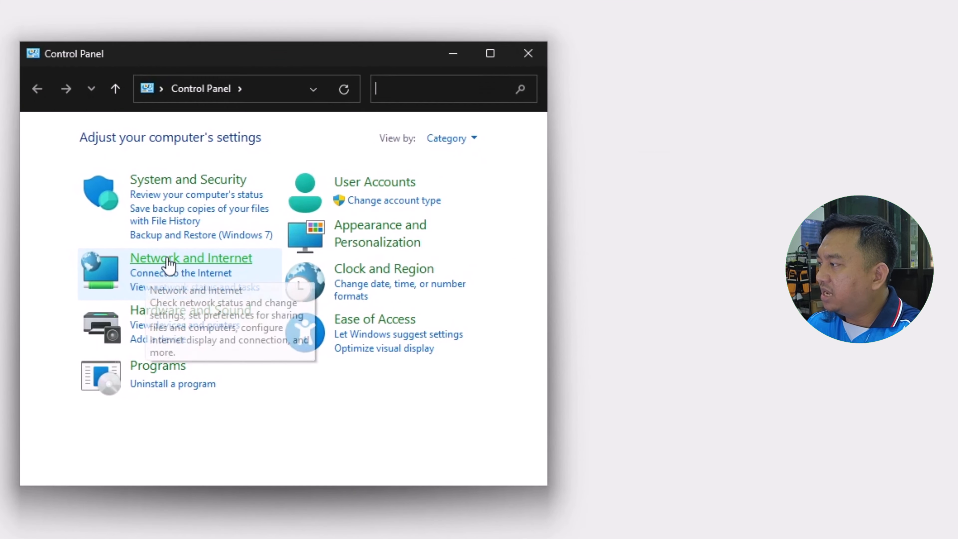
pyautogui.click(227, 260)
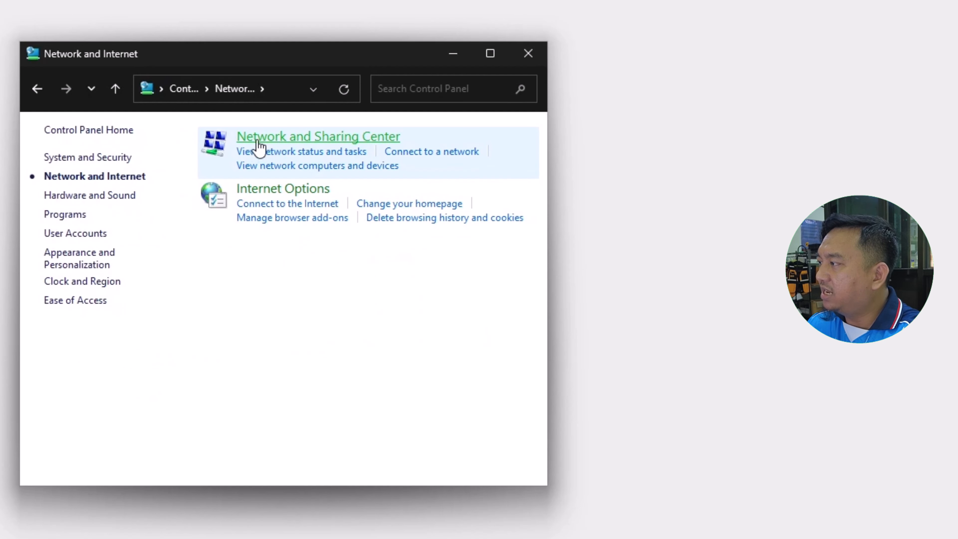
pyautogui.click(327, 143)
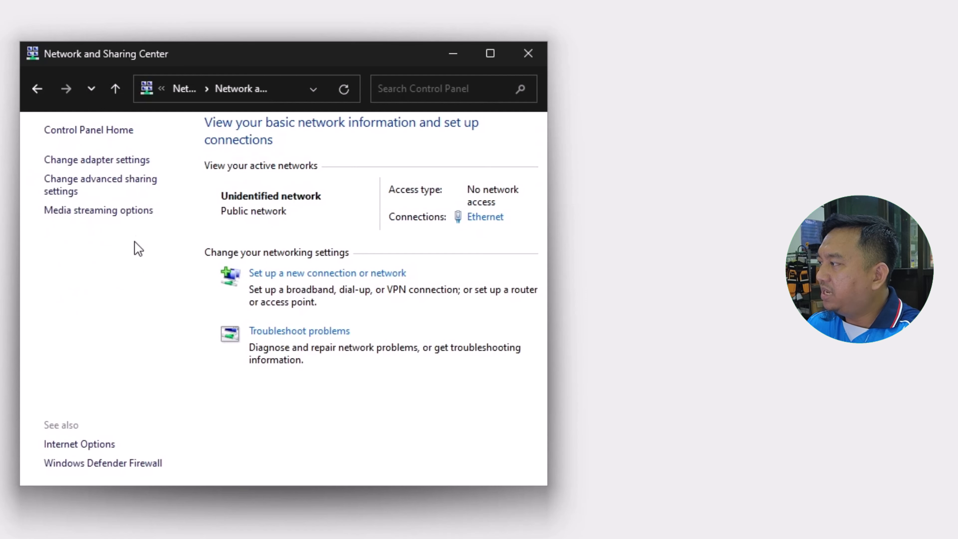
pyautogui.click(132, 163)
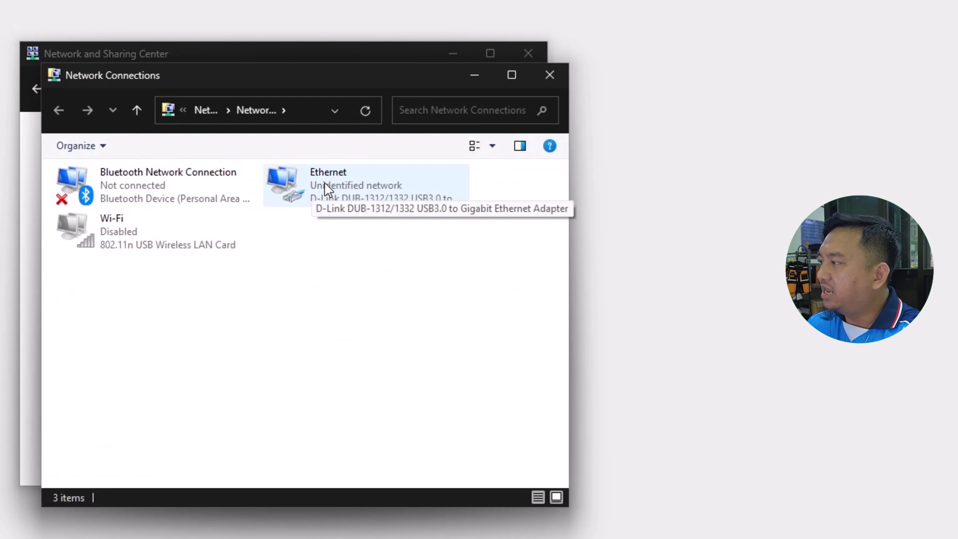
# Configure the Ethernet adapter's TCP/IPv4 properties to obtain both the IP address and the DNS server address automatically.
pyautogui.click(335, 188)
pyautogui.doubleClick(335, 188)
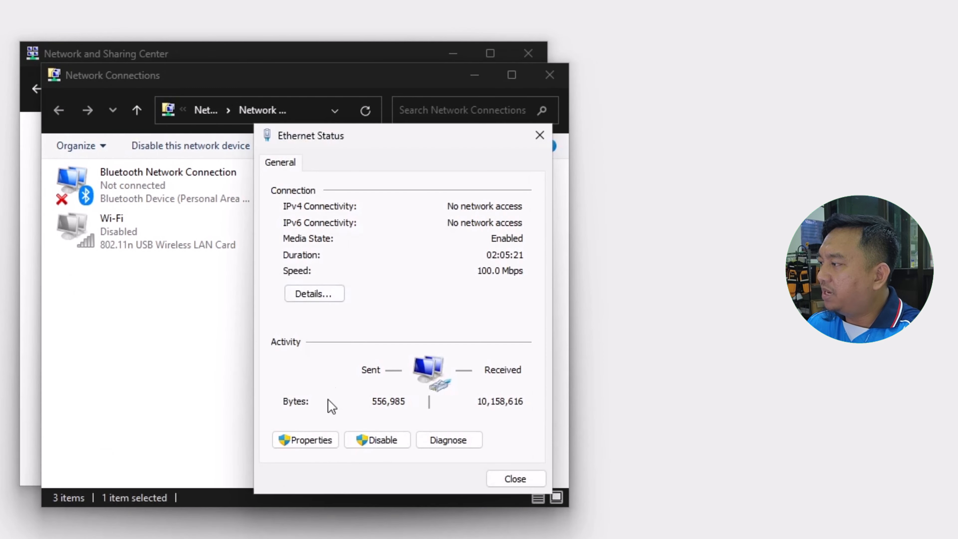
pyautogui.click(318, 445)
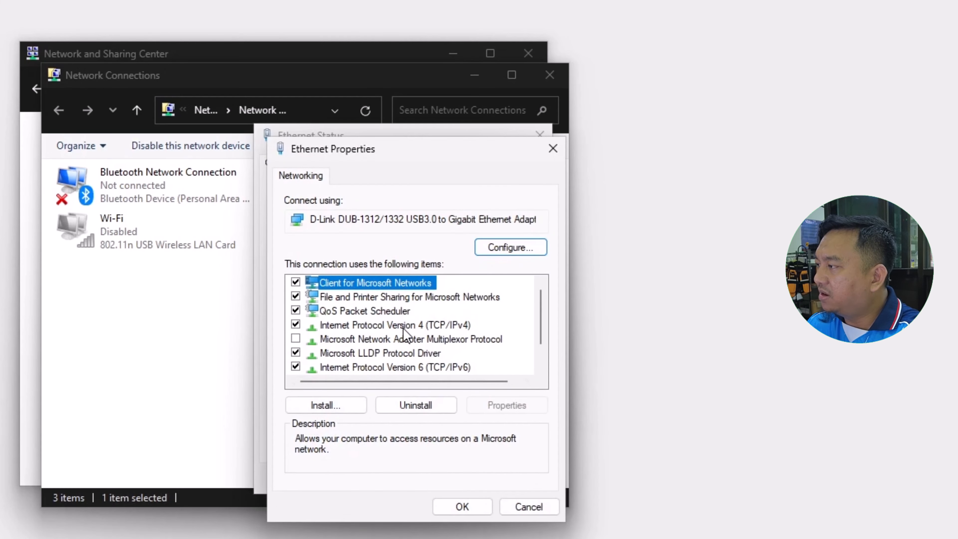
pyautogui.doubleClick(395, 325)
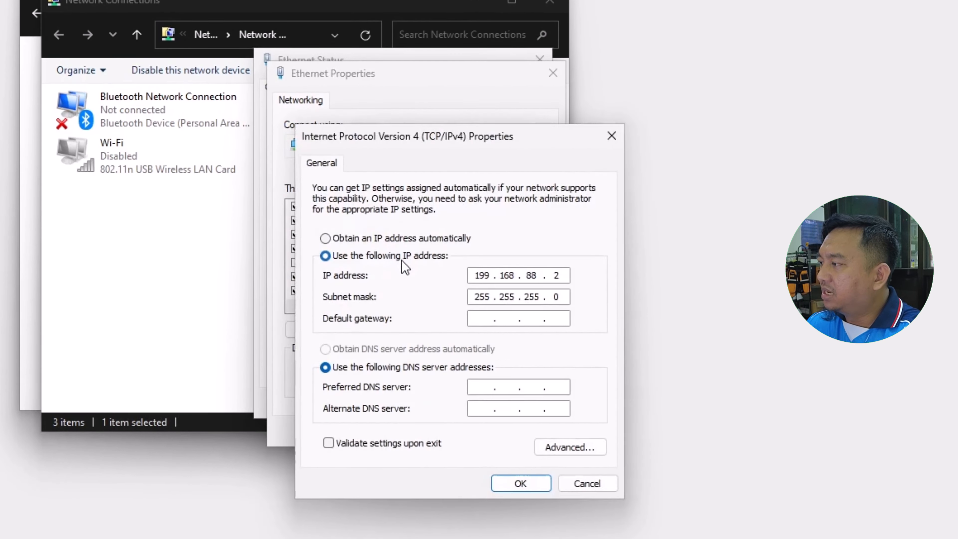
pyautogui.click(325, 238)
pyautogui.click(334, 350)
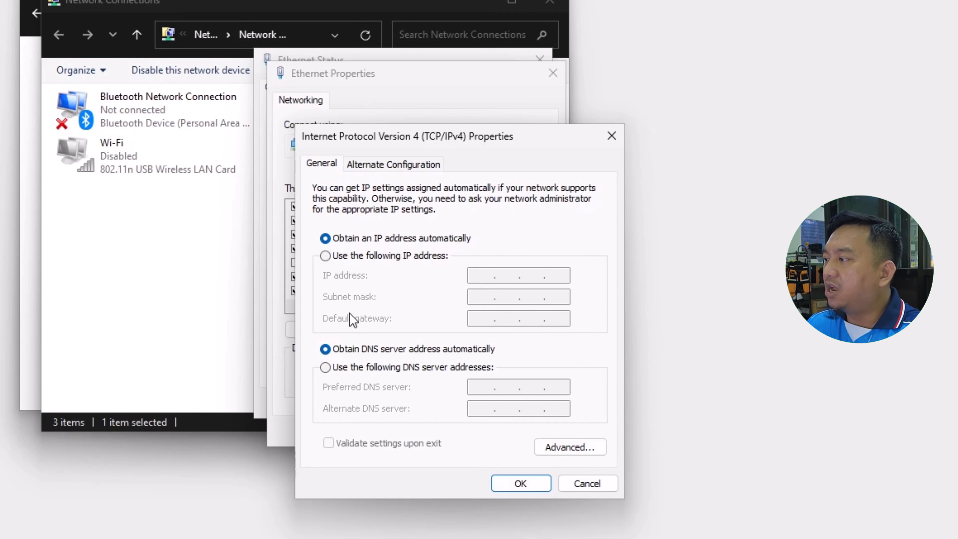
pyautogui.click(530, 483)
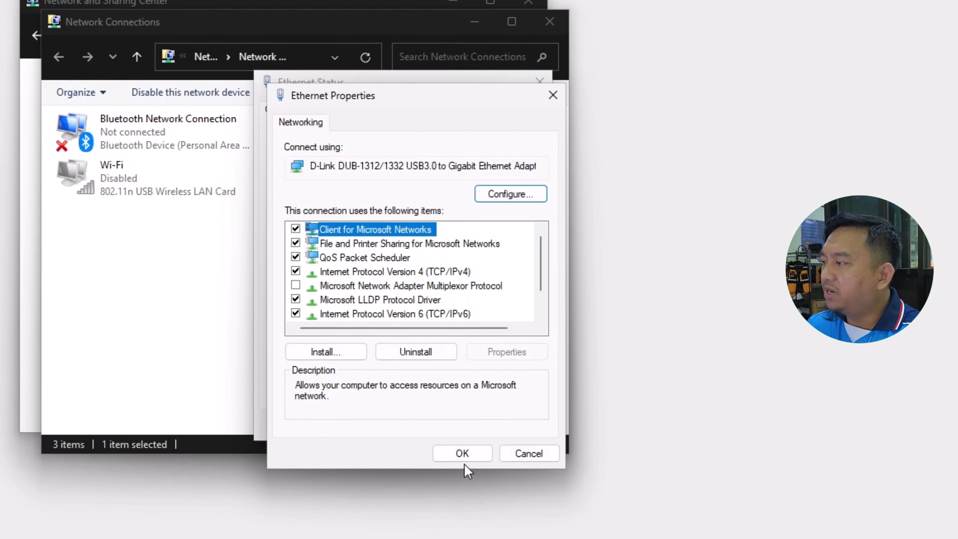
pyautogui.click(462, 454)
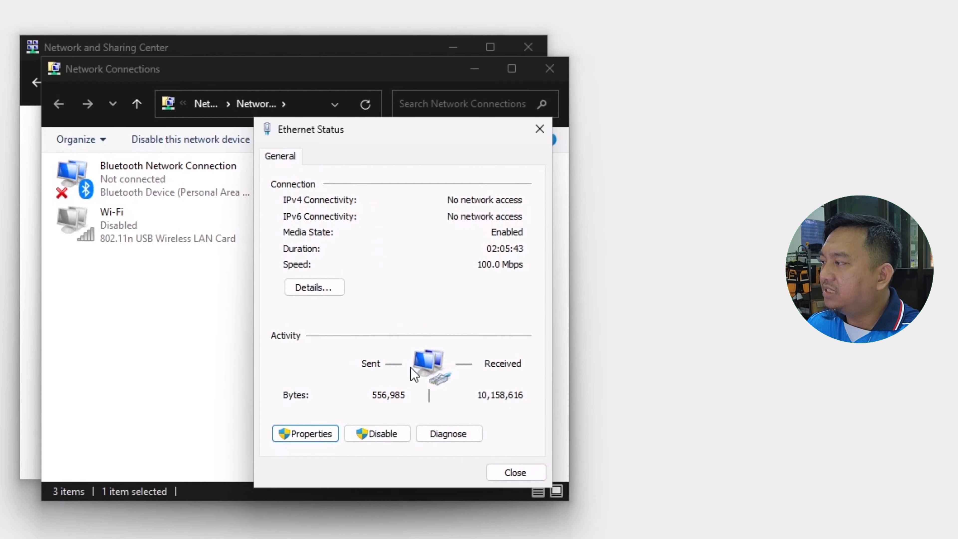
# Check the IPv4 address and default gateway in the Ethernet connection details and close all the network windows.
pyautogui.click(316, 293)
pyautogui.click(426, 277)
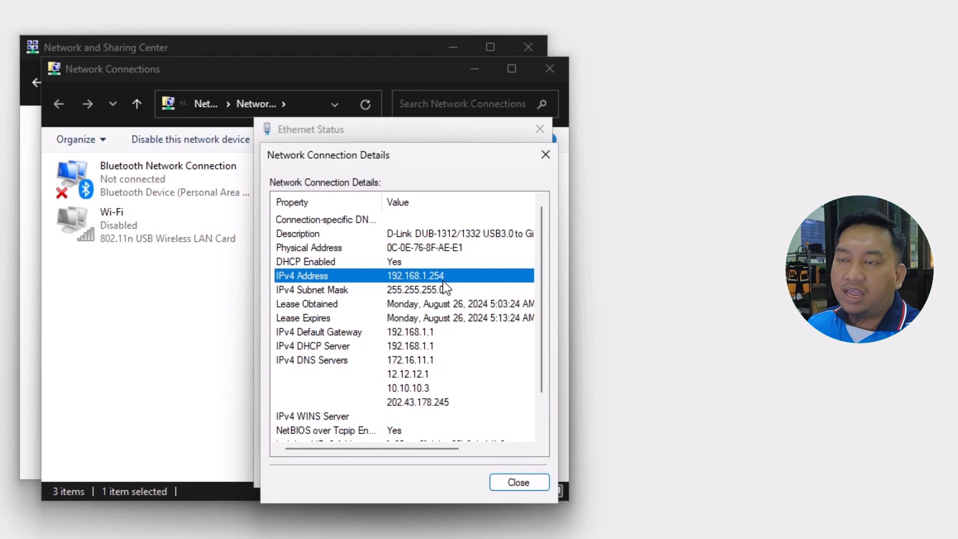
pyautogui.click(337, 334)
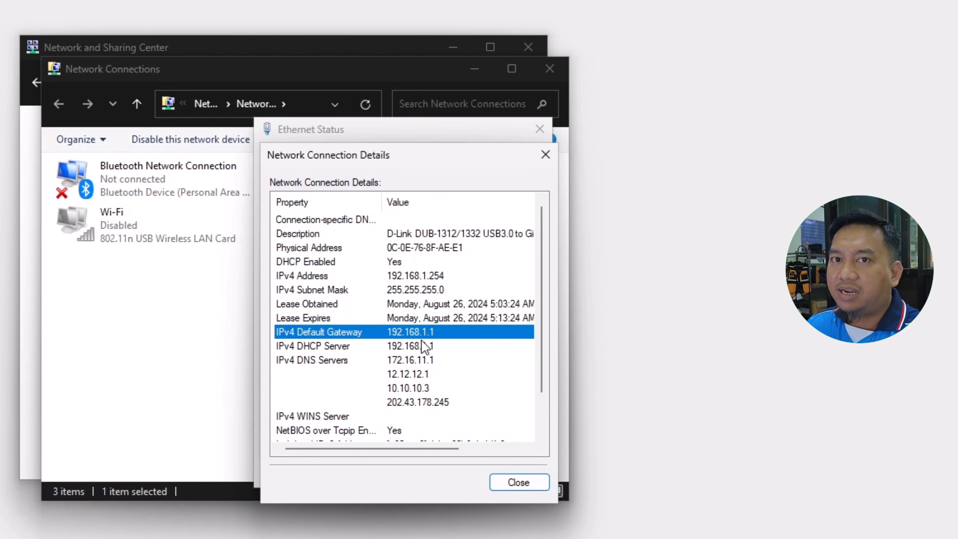
pyautogui.click(546, 154)
pyautogui.click(540, 129)
pyautogui.click(550, 69)
pyautogui.click(528, 47)
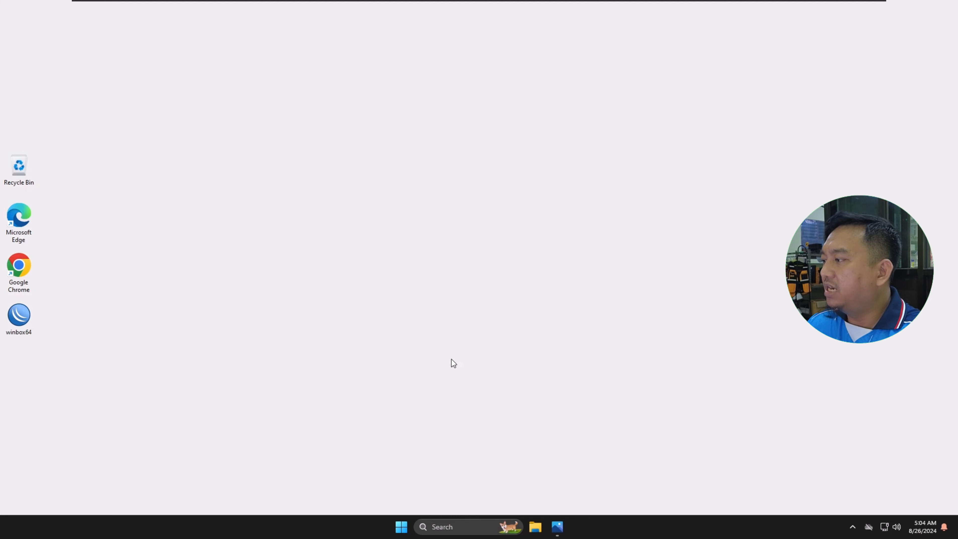
# Open a Windows Command Prompt and enlarge its text.
pyautogui.click(401, 527)
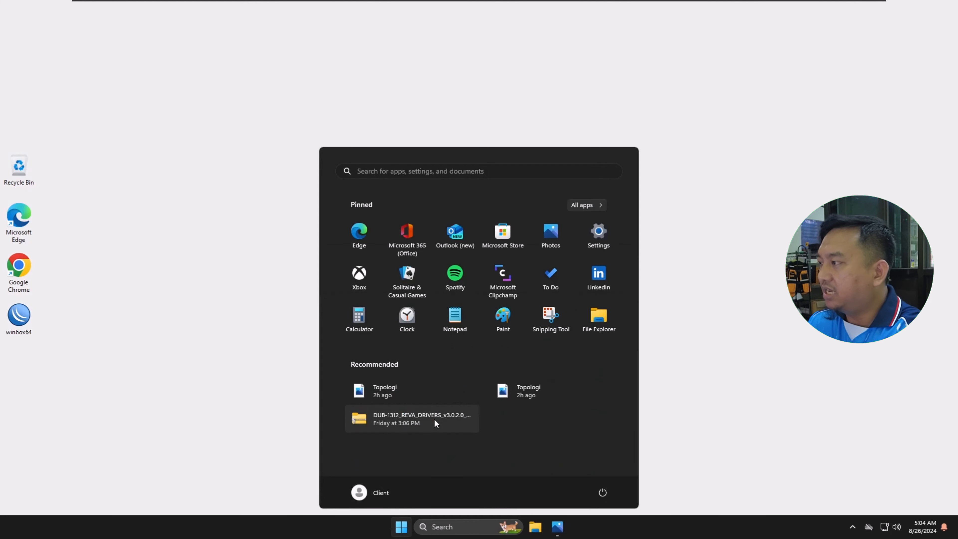
pyautogui.write('CMD')
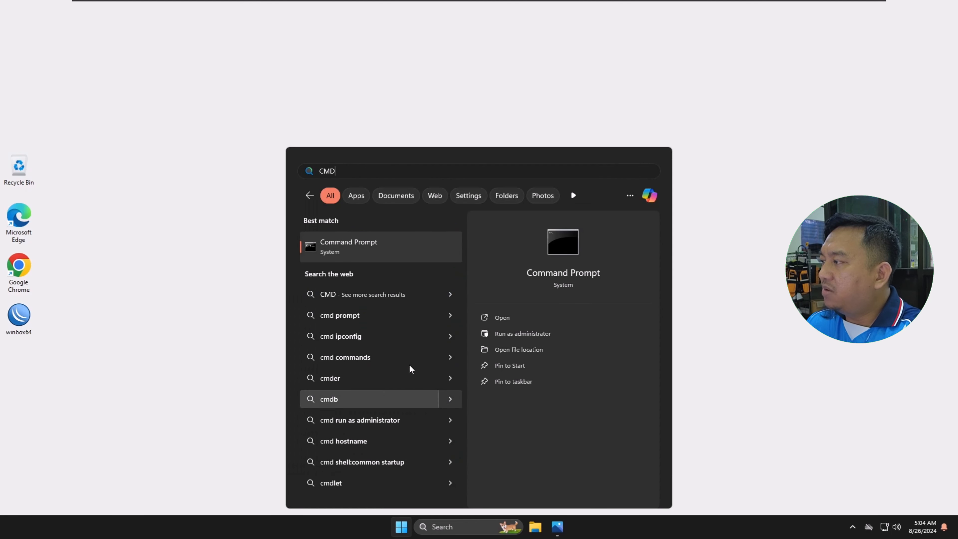
pyautogui.click(380, 247)
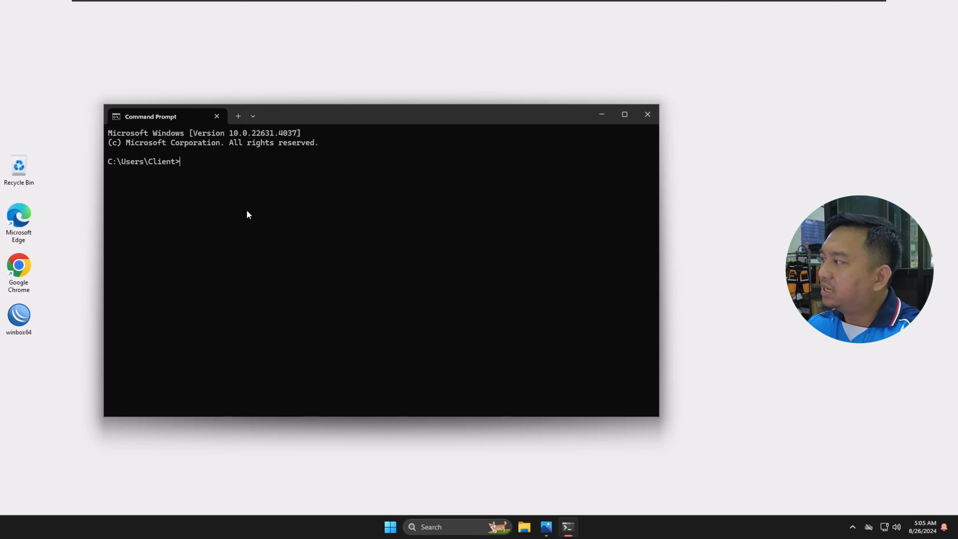
pyautogui.scroll(8, 248, 214)
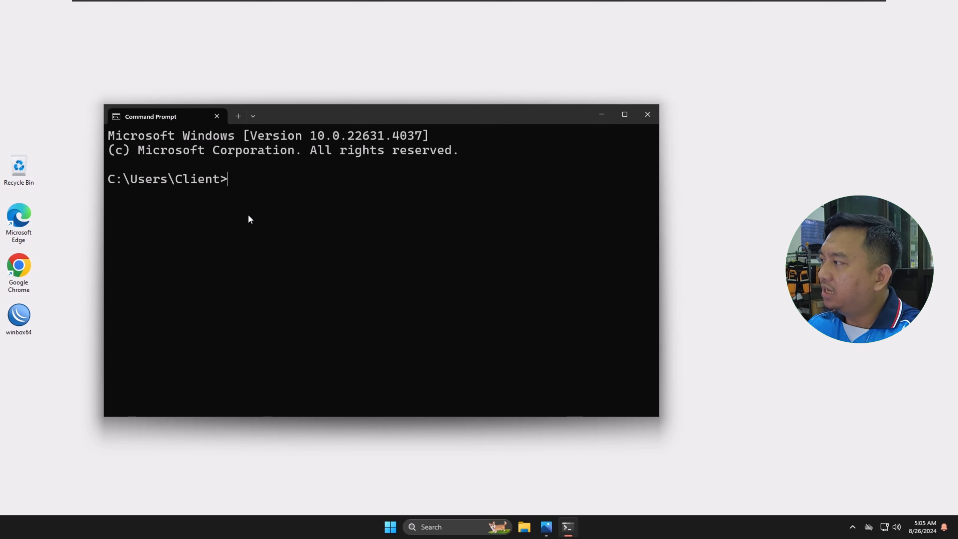